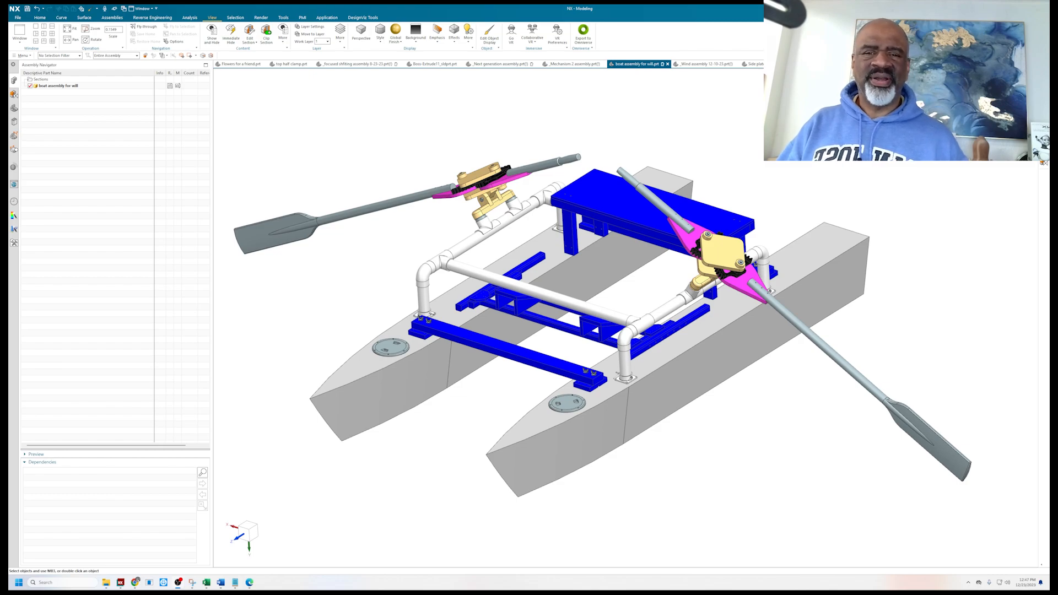
- Examine the catamaran's overall layout, including its two hulls, white pipe frame, blue seat structure and oars
{"action": "middle_click_drag", "start_coordinate": [475, 270], "coordinate": [545, 245]}
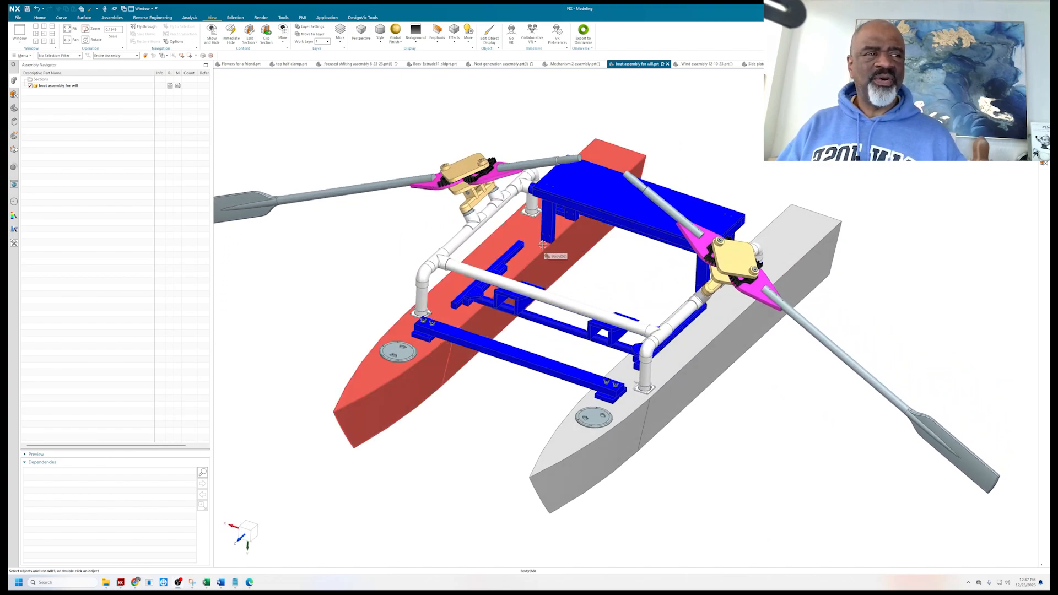
{"action": "scroll", "coordinate": [542, 246], "scroll_direction": "down", "scroll_amount": 3}
{"action": "scroll", "coordinate": [541, 245], "scroll_direction": "up", "scroll_amount": 4}
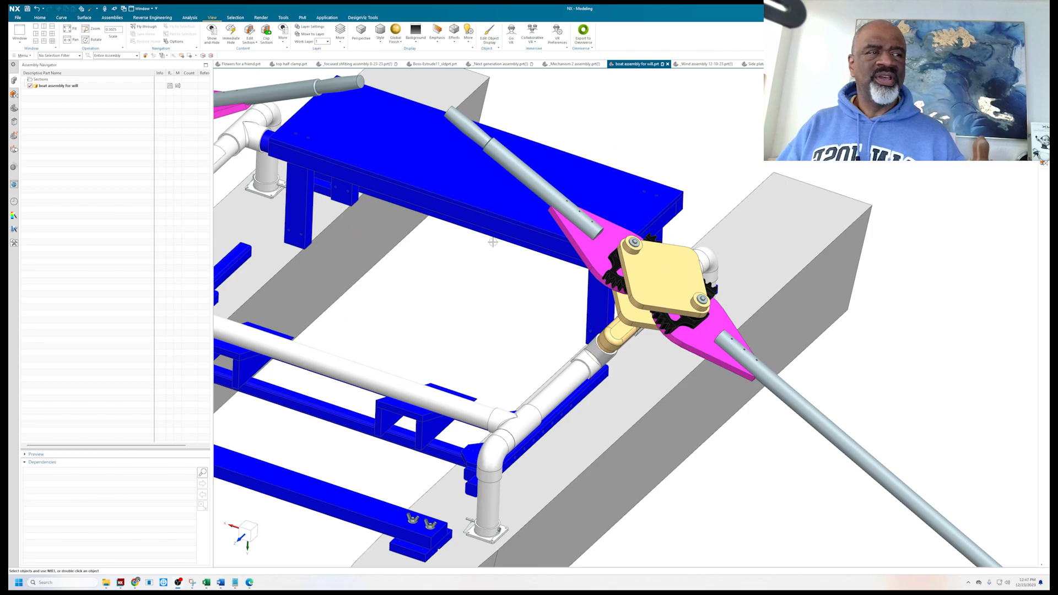
{"action": "scroll", "coordinate": [491, 203], "scroll_direction": "down", "scroll_amount": 2}
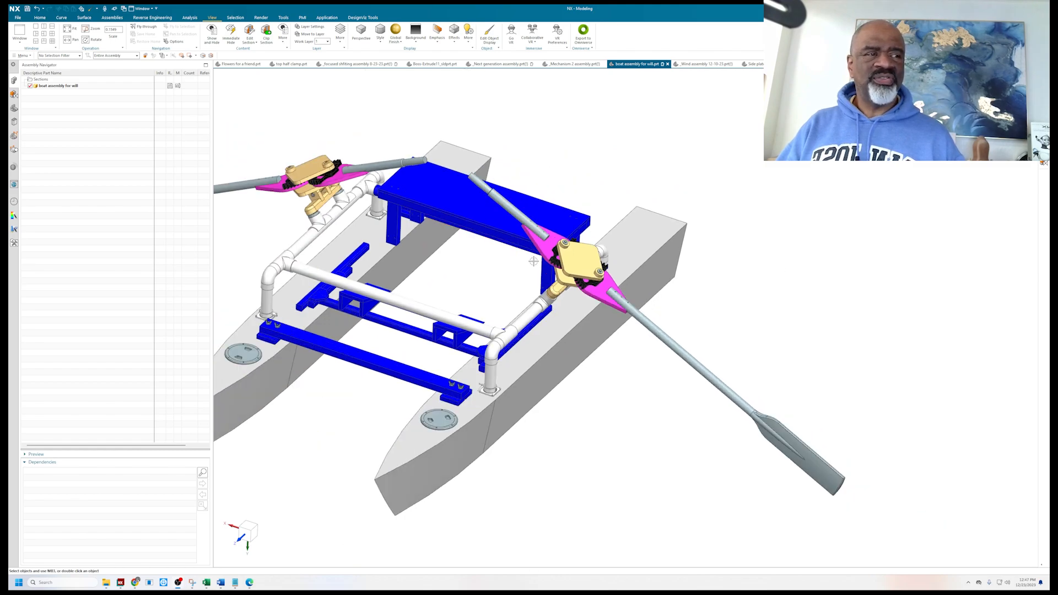
{"action": "middle_click_drag", "start_coordinate": [484, 276], "coordinate": [478, 273]}
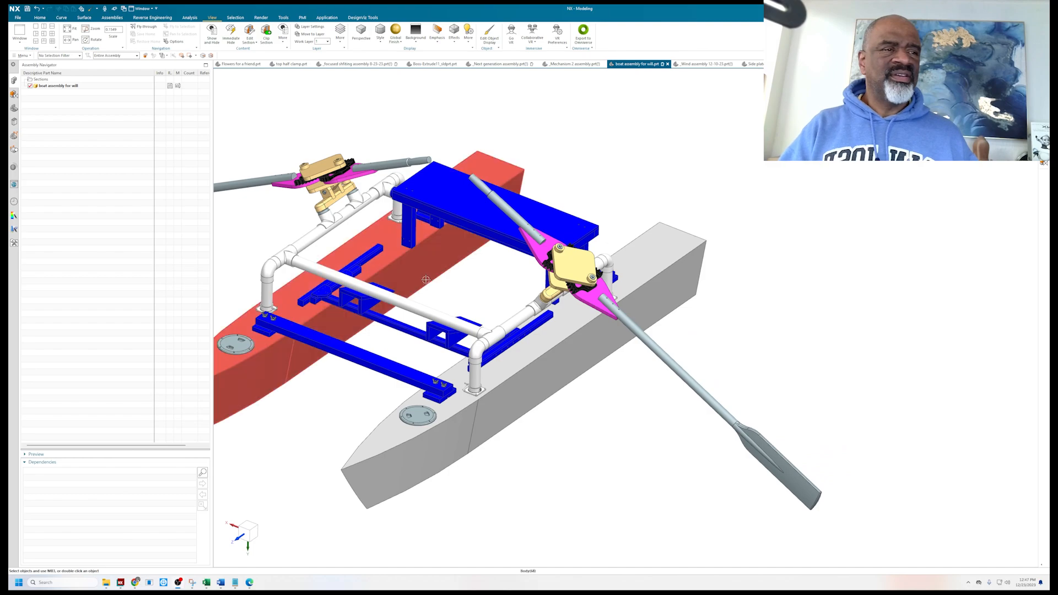
{"action": "middle_click_drag", "start_coordinate": [457, 279], "coordinate": [480, 292]}
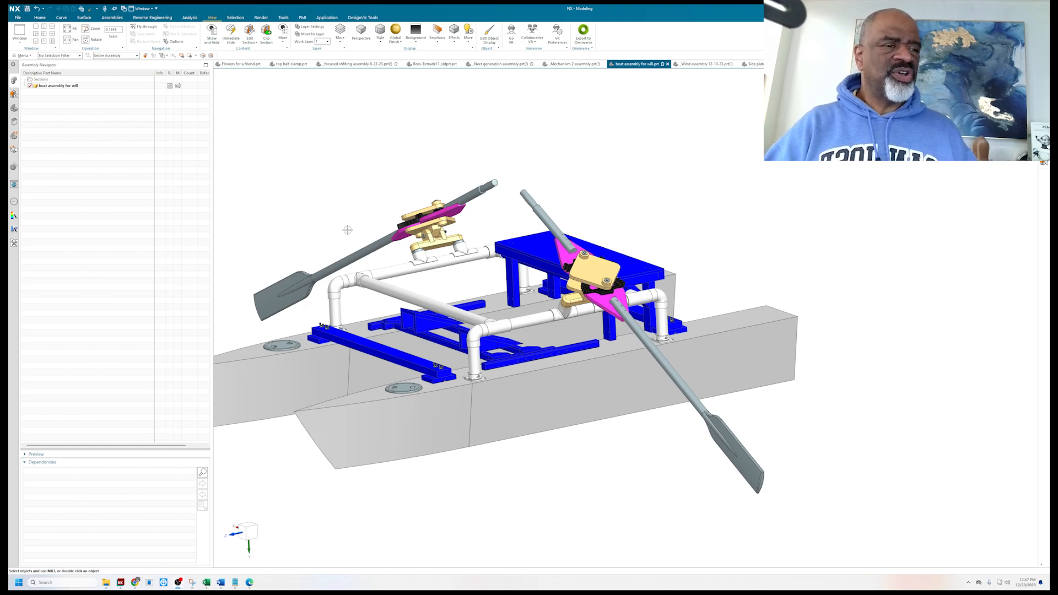
{"action": "scroll", "coordinate": [381, 270], "scroll_direction": "up", "scroll_amount": 4}
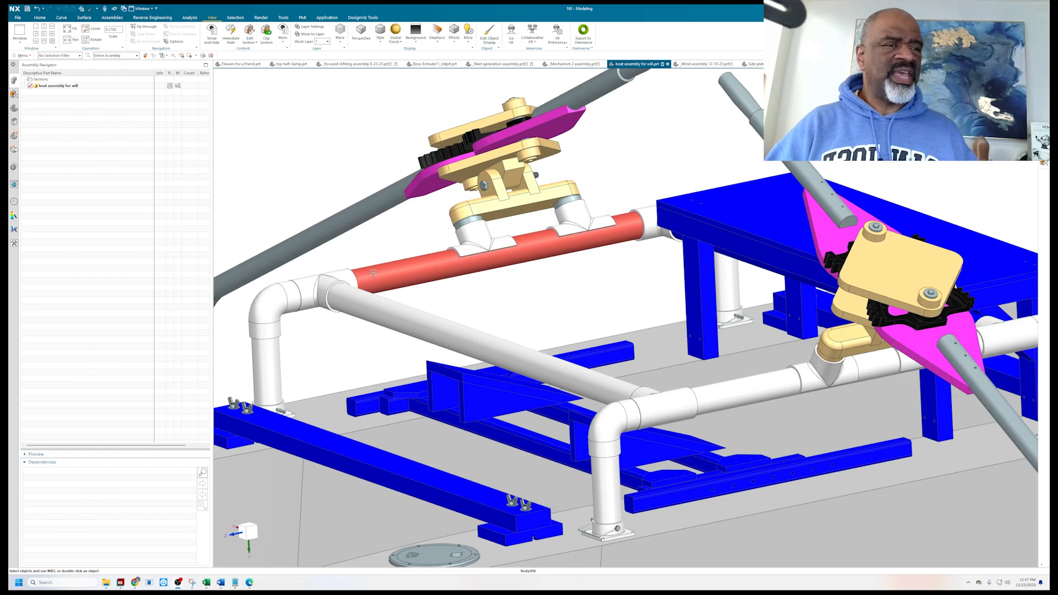
{"action": "scroll", "coordinate": [375, 272], "scroll_direction": "up", "scroll_amount": 2}
{"action": "scroll", "coordinate": [410, 280], "scroll_direction": "down", "scroll_amount": 2}
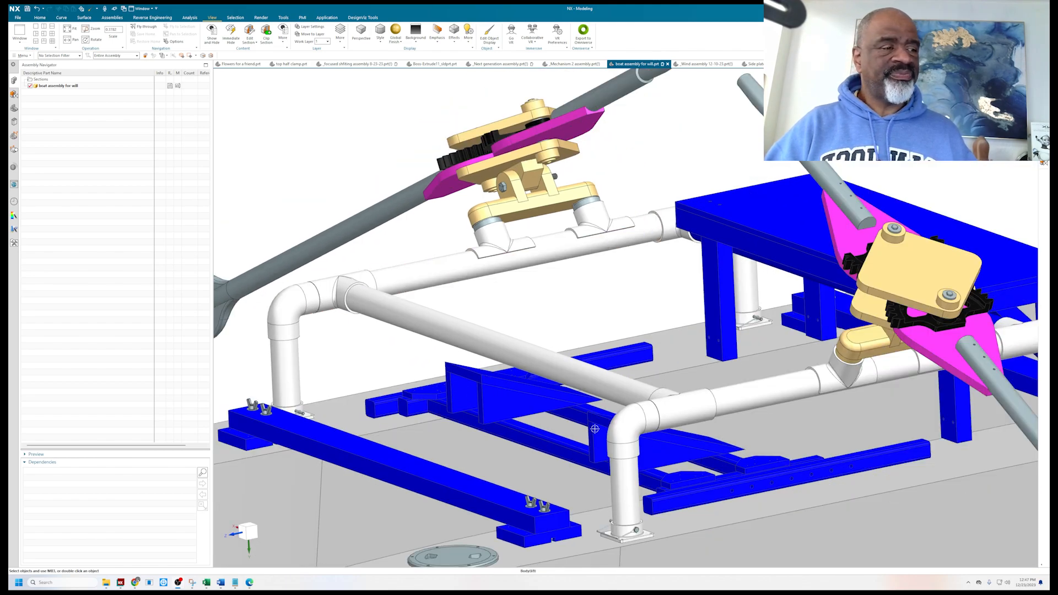
{"action": "scroll", "coordinate": [595, 429], "scroll_direction": "down", "scroll_amount": 3}
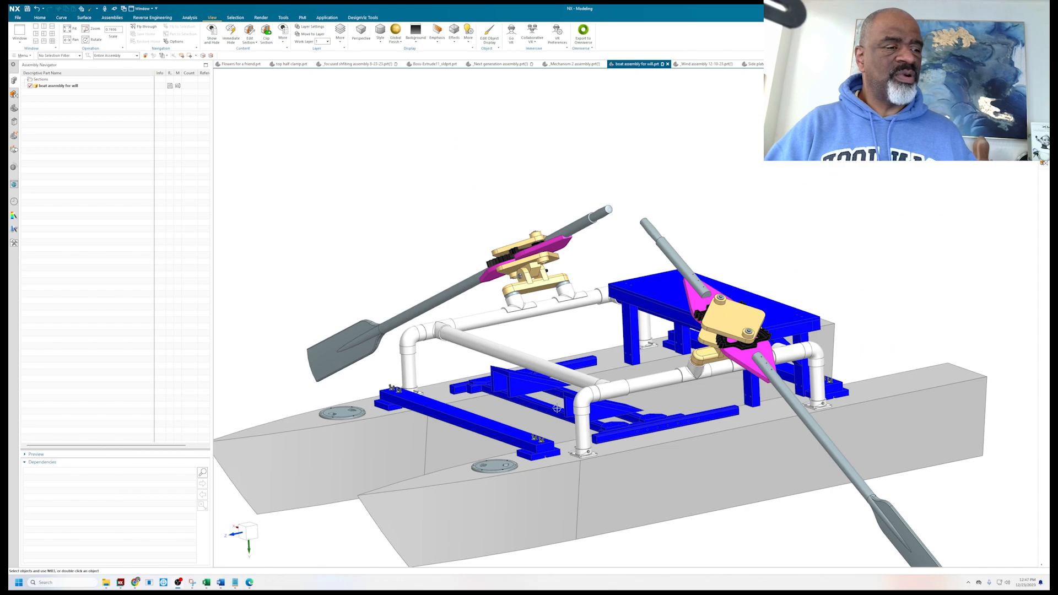
{"action": "scroll", "coordinate": [557, 409], "scroll_direction": "down", "scroll_amount": 1}
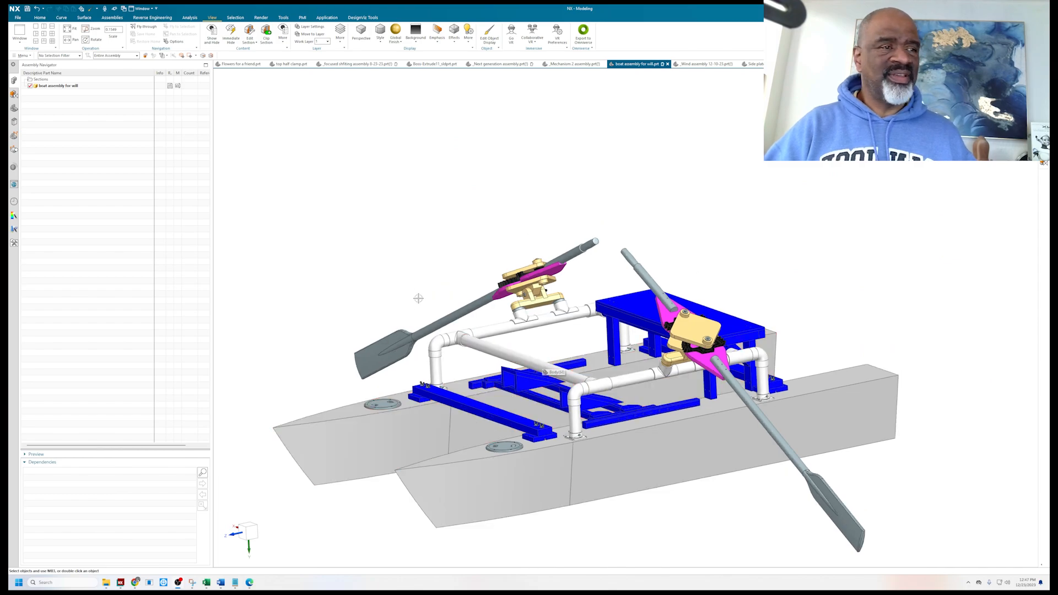
{"action": "middle_click_drag", "start_coordinate": [415, 262], "coordinate": [425, 269]}
{"action": "middle_click_drag", "start_coordinate": [490, 314], "coordinate": [460, 359]}
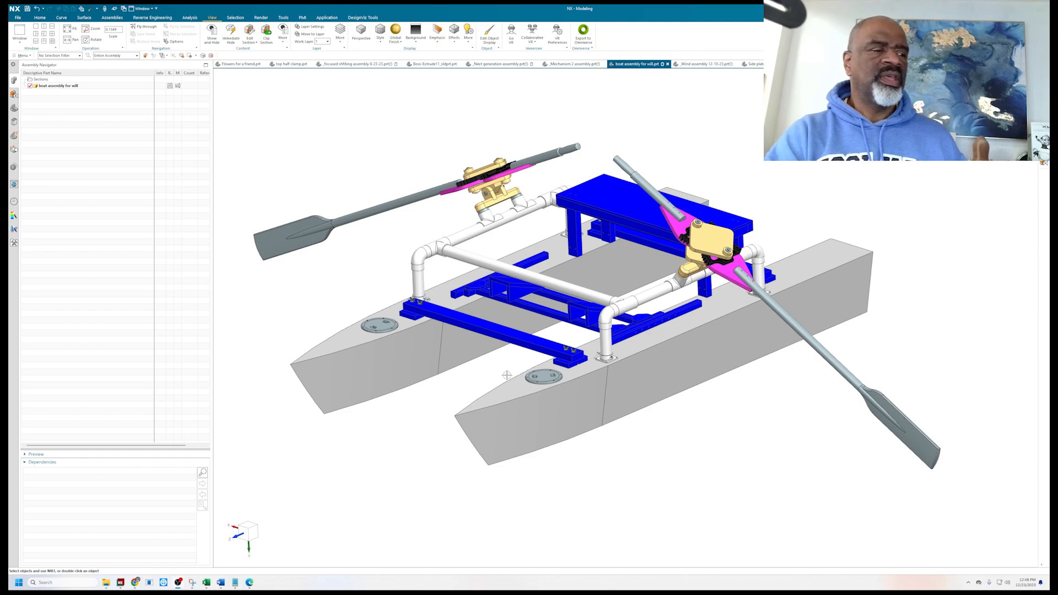
- Examine the round deck hatch near the hull's bow, the footrests on the blue rails and the seat supports
{"action": "scroll", "coordinate": [546, 374], "scroll_direction": "up", "scroll_amount": 6}
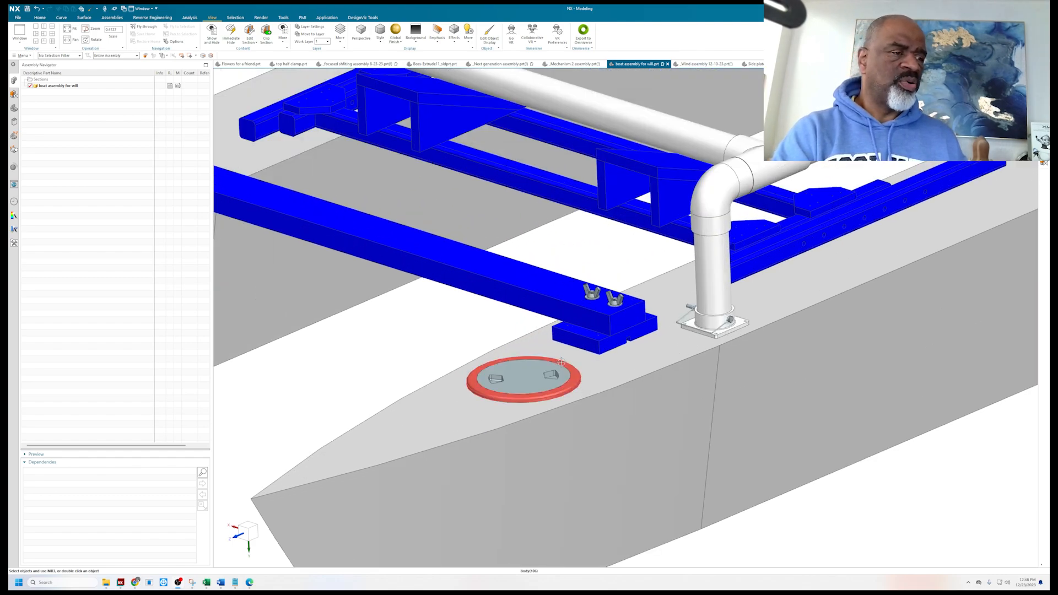
{"action": "scroll", "coordinate": [504, 403], "scroll_direction": "down", "scroll_amount": 5}
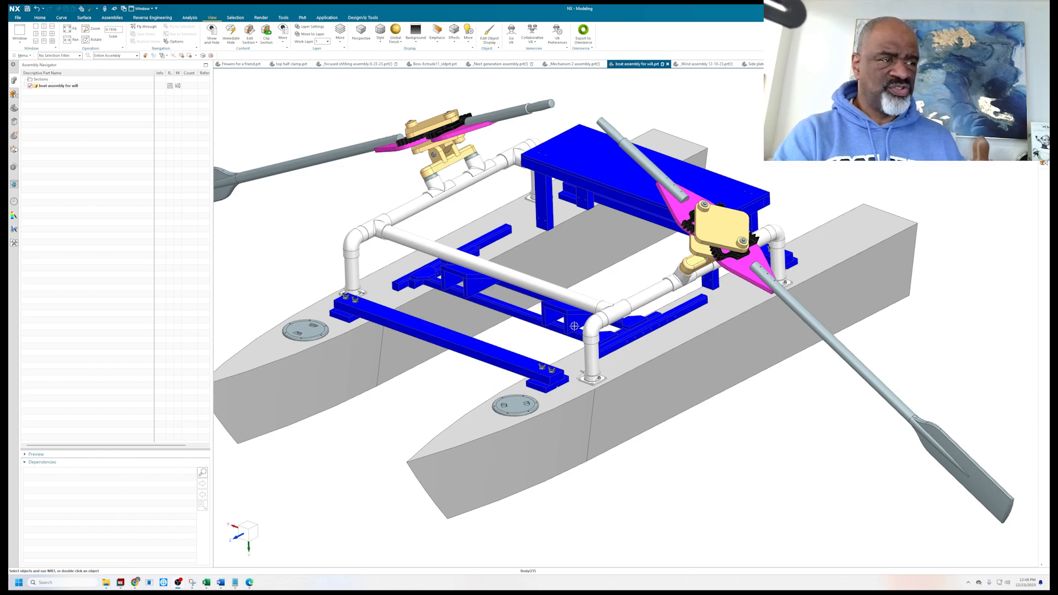
{"action": "middle_click_drag", "start_coordinate": [575, 326], "coordinate": [487, 370]}
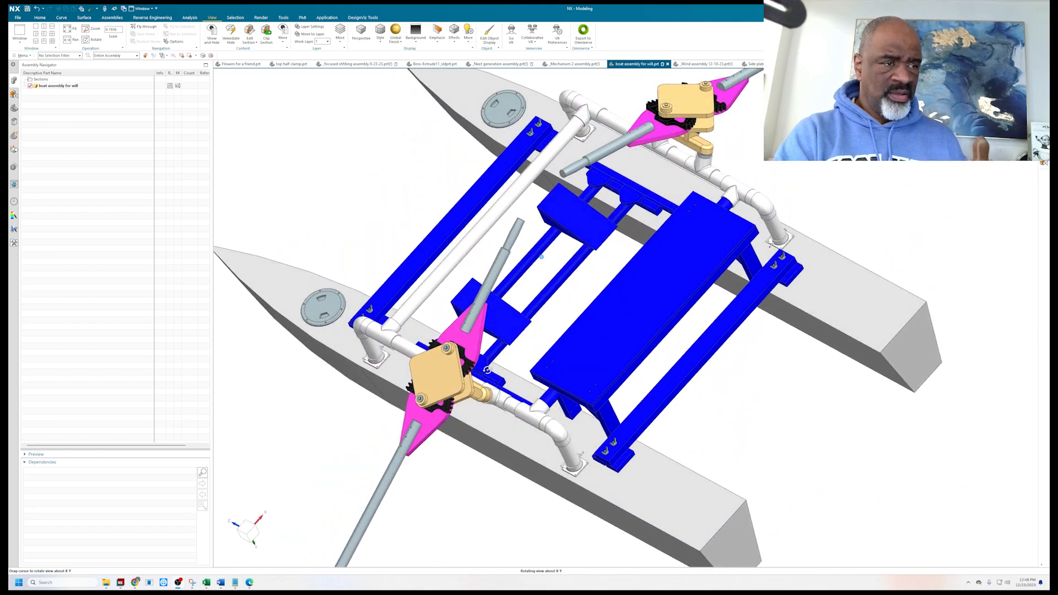
{"action": "scroll", "coordinate": [614, 229], "scroll_direction": "down", "scroll_amount": 8}
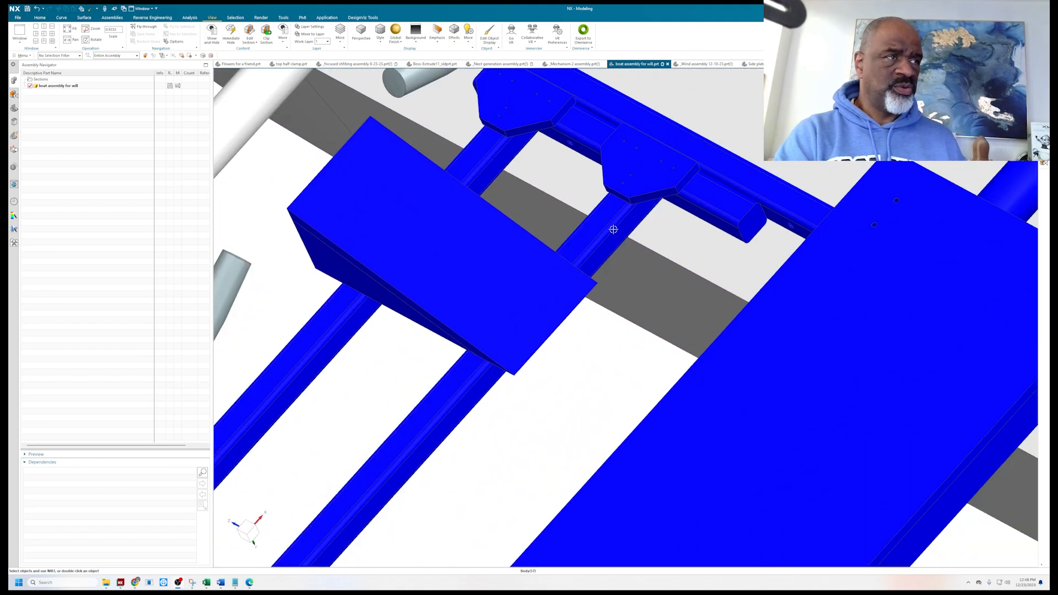
{"action": "scroll", "coordinate": [613, 229], "scroll_direction": "up", "scroll_amount": 7}
{"action": "middle_click_drag", "start_coordinate": [612, 237], "coordinate": [602, 283]}
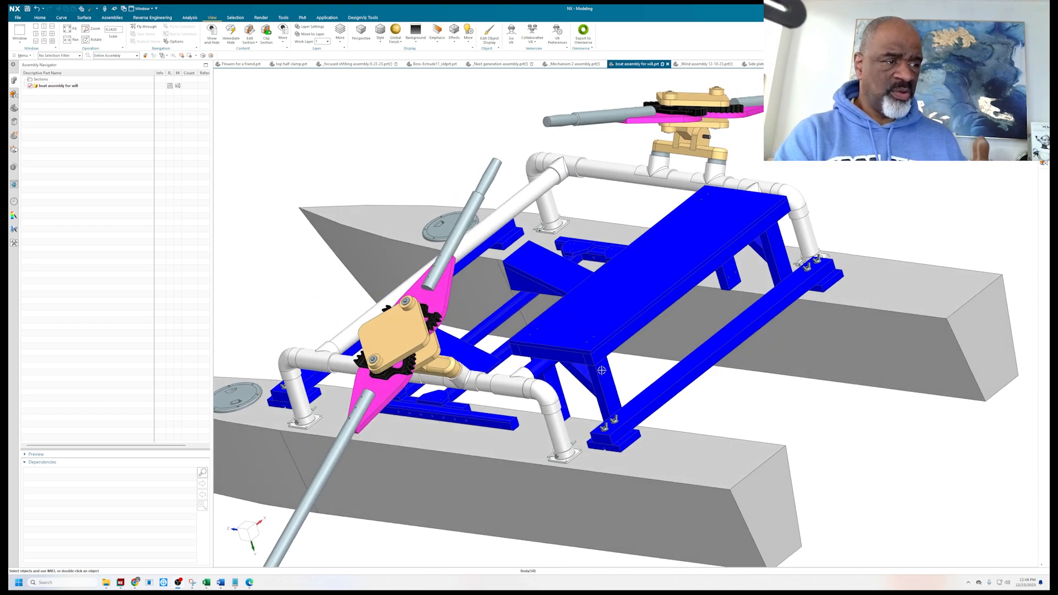
{"action": "scroll", "coordinate": [597, 381], "scroll_direction": "up", "scroll_amount": 2}
{"action": "middle_click_drag", "start_coordinate": [597, 382], "coordinate": [530, 345]}
- Inspect the geared oar mechanism with its pink plates and tan cover, and how it mounts on the pipe frame
{"action": "scroll", "coordinate": [531, 345], "scroll_direction": "down", "scroll_amount": 8}
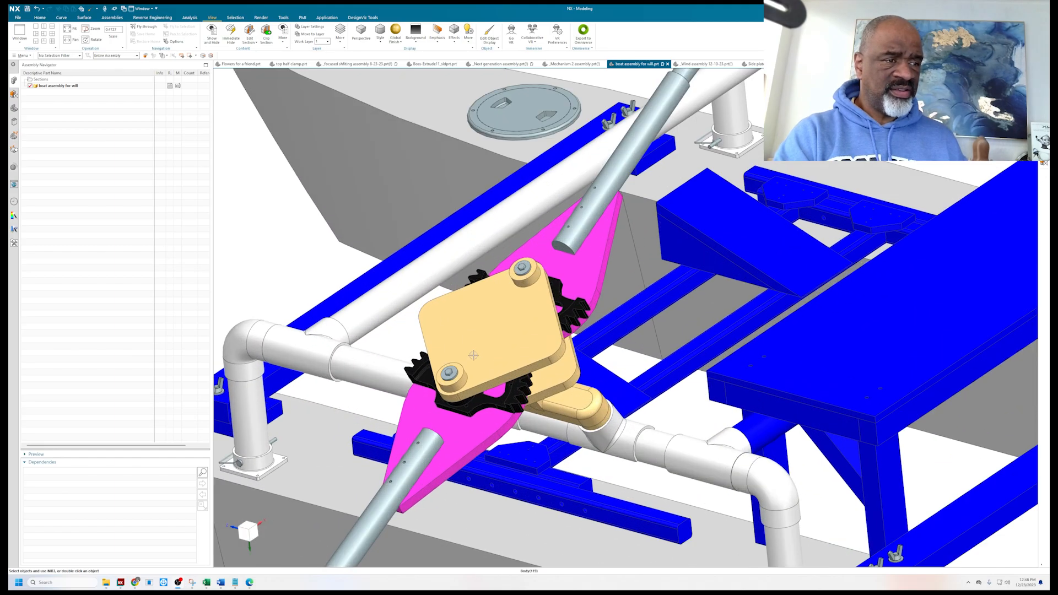
{"action": "middle_click_drag", "start_coordinate": [487, 384], "coordinate": [468, 337]}
{"action": "scroll", "coordinate": [468, 336], "scroll_direction": "up", "scroll_amount": 8}
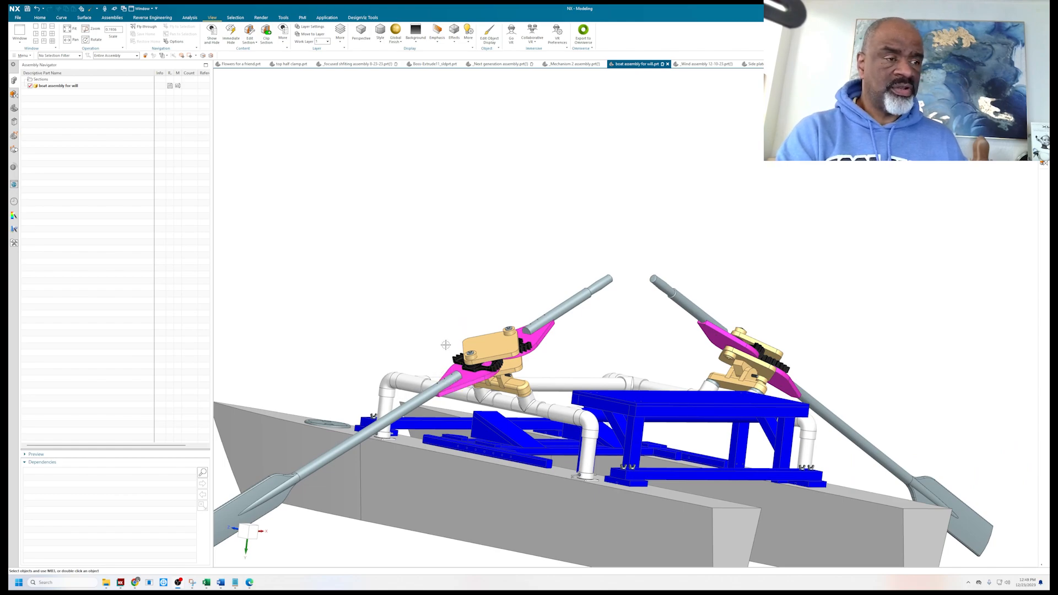
{"action": "mouse_move", "coordinate": [445, 344]}
{"action": "middle_mouse_down"}
{"action": "mouse_move", "coordinate": [434, 334]}
{"action": "mouse_move", "coordinate": [431, 347]}
{"action": "middle_mouse_up"}
{"action": "scroll", "coordinate": [436, 329], "scroll_direction": "up", "scroll_amount": 3}
{"action": "scroll", "coordinate": [446, 387], "scroll_direction": "down", "scroll_amount": 4}
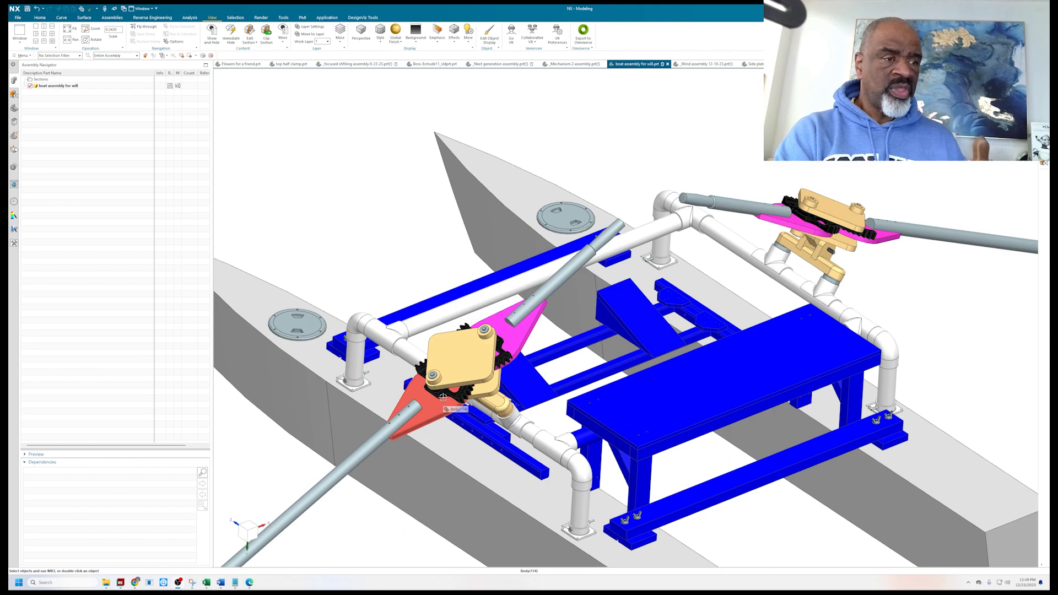
{"action": "scroll", "coordinate": [469, 393], "scroll_direction": "down", "scroll_amount": 3}
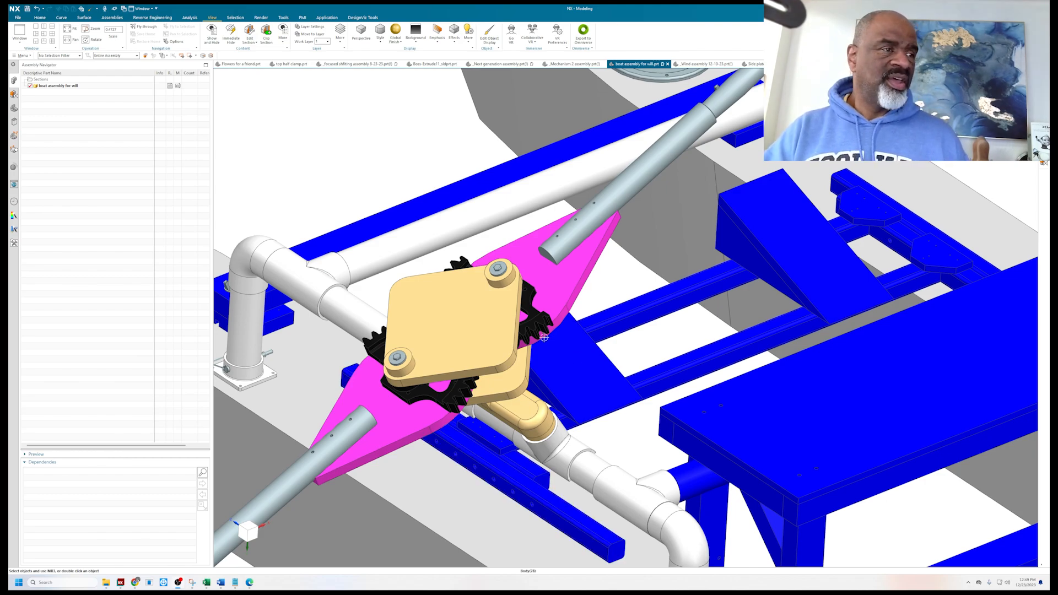
{"action": "scroll", "coordinate": [526, 270], "scroll_direction": "up", "scroll_amount": 5}
{"action": "middle_click_drag", "start_coordinate": [510, 286], "coordinate": [545, 339]}
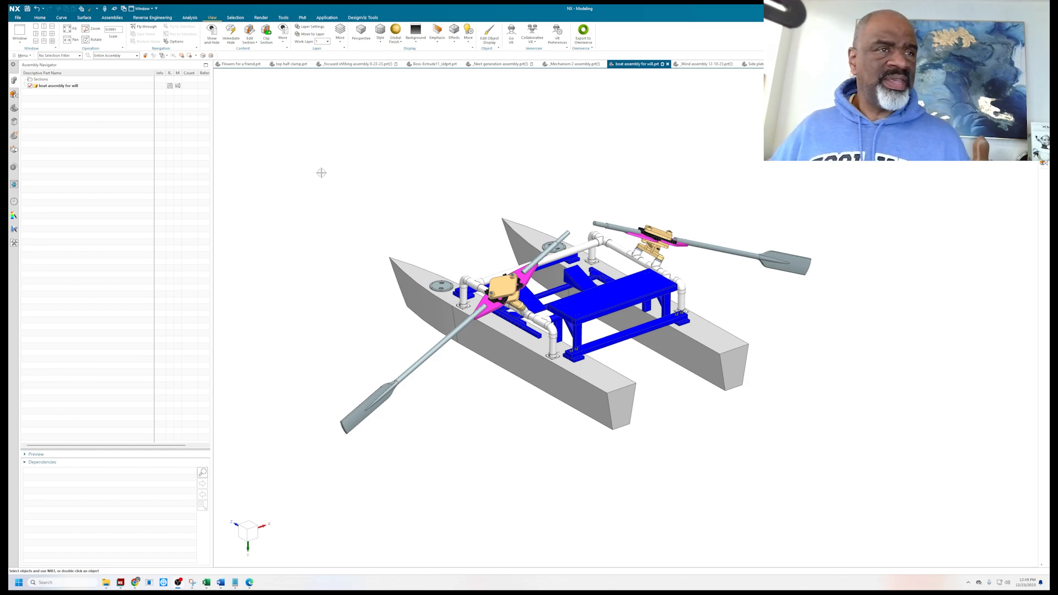
- Hide every body of the boat assembly except one hull
{"action": "left_click", "coordinate": [353, 169]}
{"action": "key", "text": "ctrl+b"}
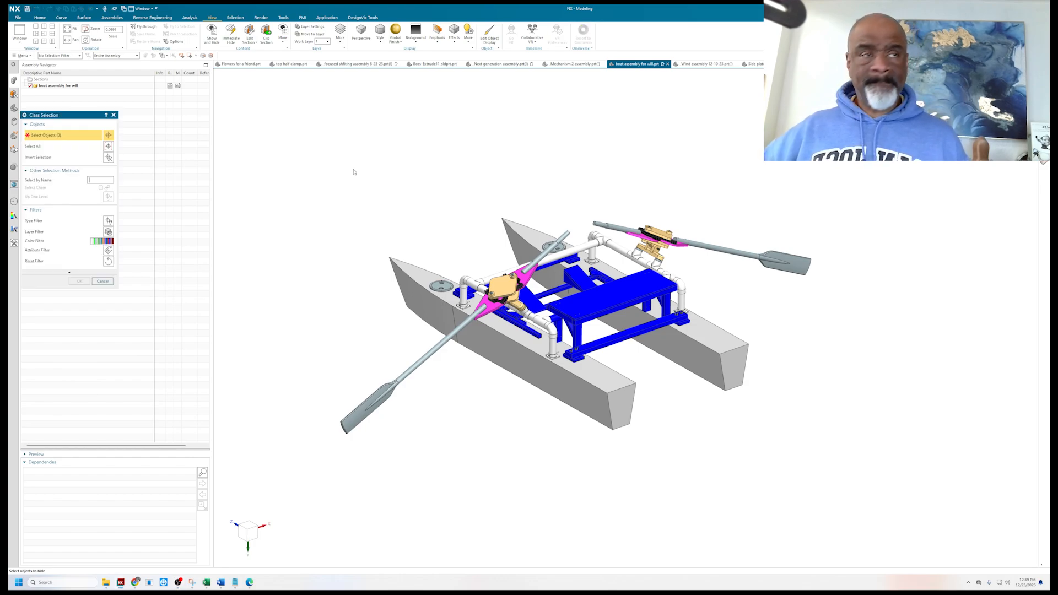
{"action": "left_click_drag", "start_coordinate": [284, 103], "coordinate": [869, 481]}
{"action": "scroll", "coordinate": [570, 424], "scroll_direction": "up", "scroll_amount": 3}
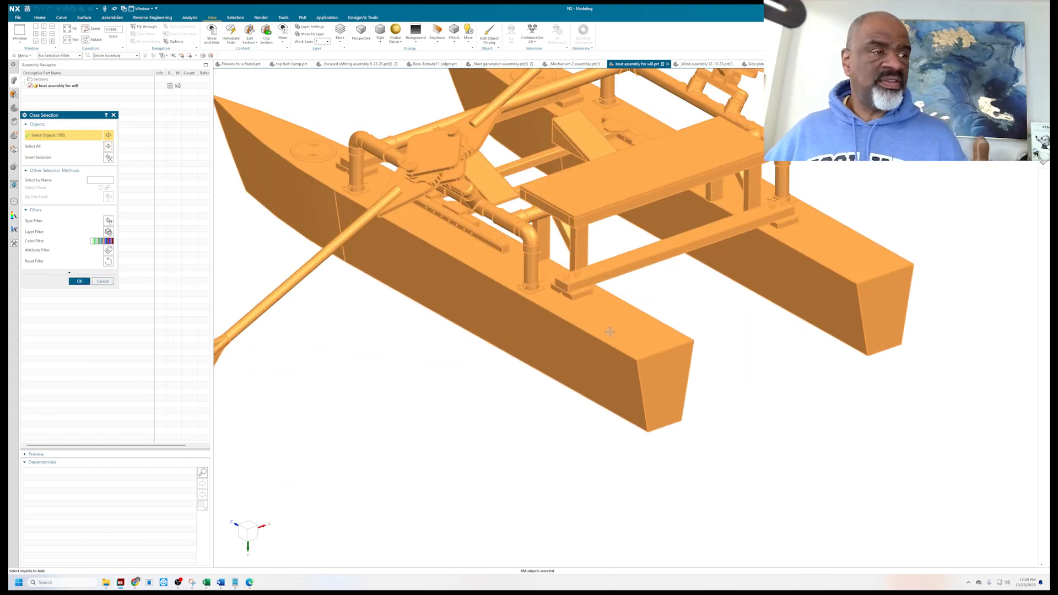
{"action": "left_click", "coordinate": [456, 336], "text": "shift"}
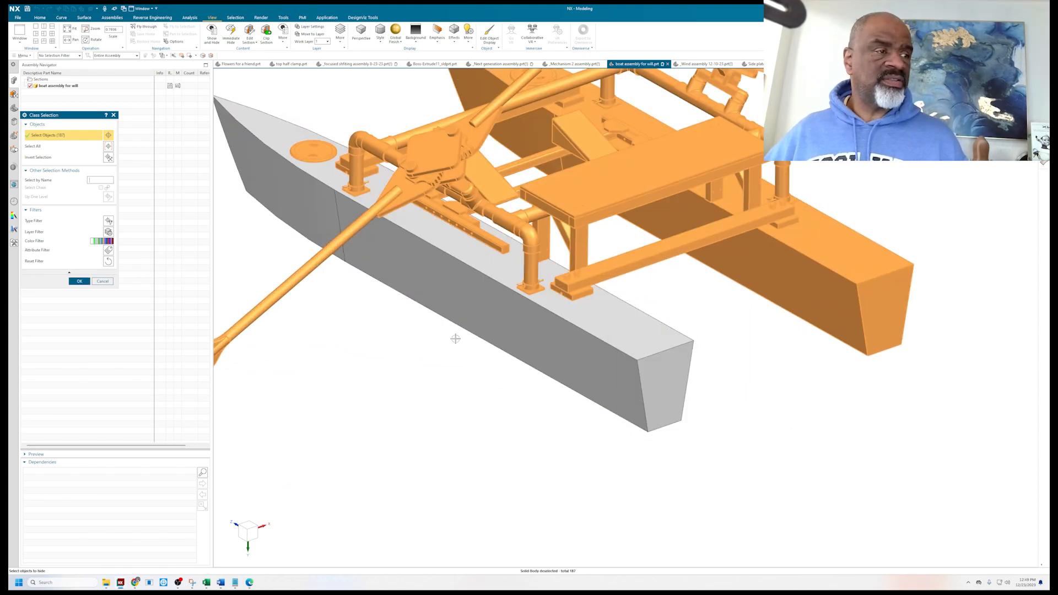
{"action": "left_click", "coordinate": [79, 281]}
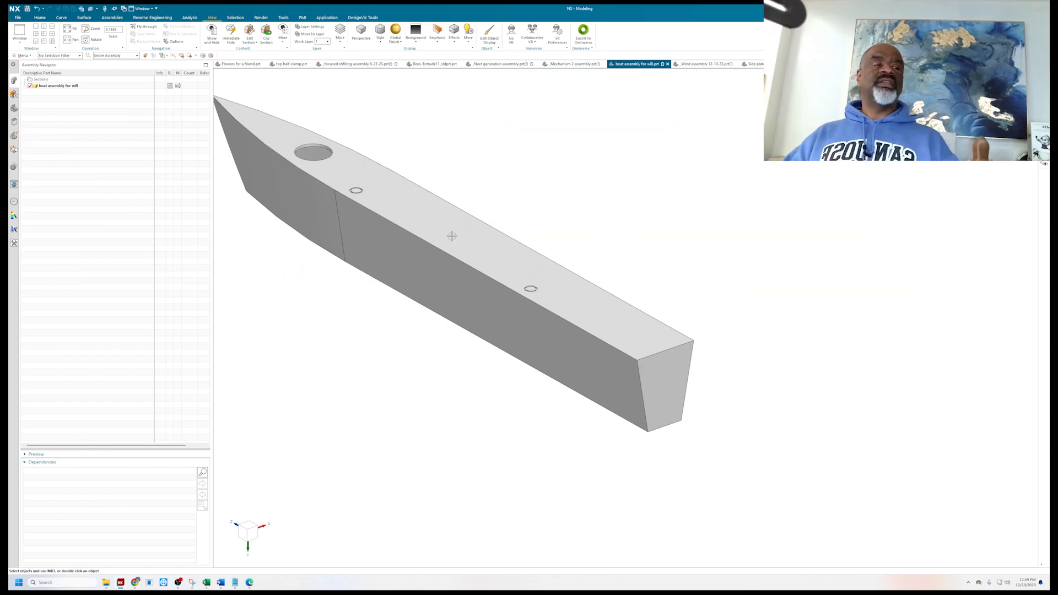
- Inspect the hull's hollow interior with a one-plane section across its length, and cancel the section
{"action": "mouse_move", "coordinate": [501, 225]}
{"action": "middle_mouse_down"}
{"action": "mouse_move", "coordinate": [540, 286]}
{"action": "mouse_move", "coordinate": [524, 243]}
{"action": "mouse_move", "coordinate": [496, 222]}
{"action": "mouse_move", "coordinate": [515, 210]}
{"action": "mouse_move", "coordinate": [511, 220]}
{"action": "middle_mouse_up"}
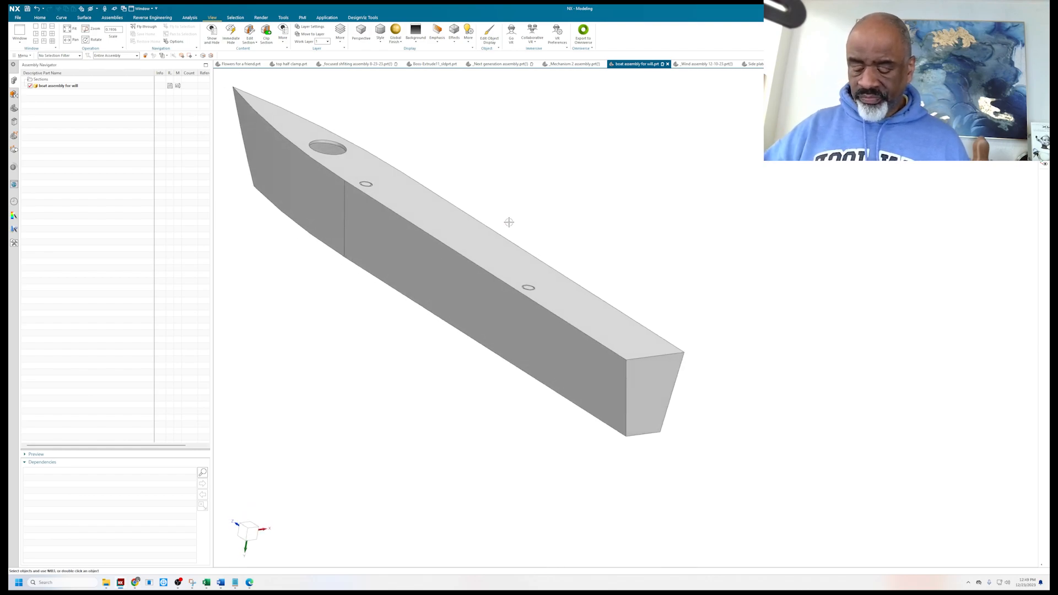
{"action": "key", "text": "ctrl+h"}
{"action": "middle_click_drag", "start_coordinate": [498, 248], "coordinate": [473, 222]}
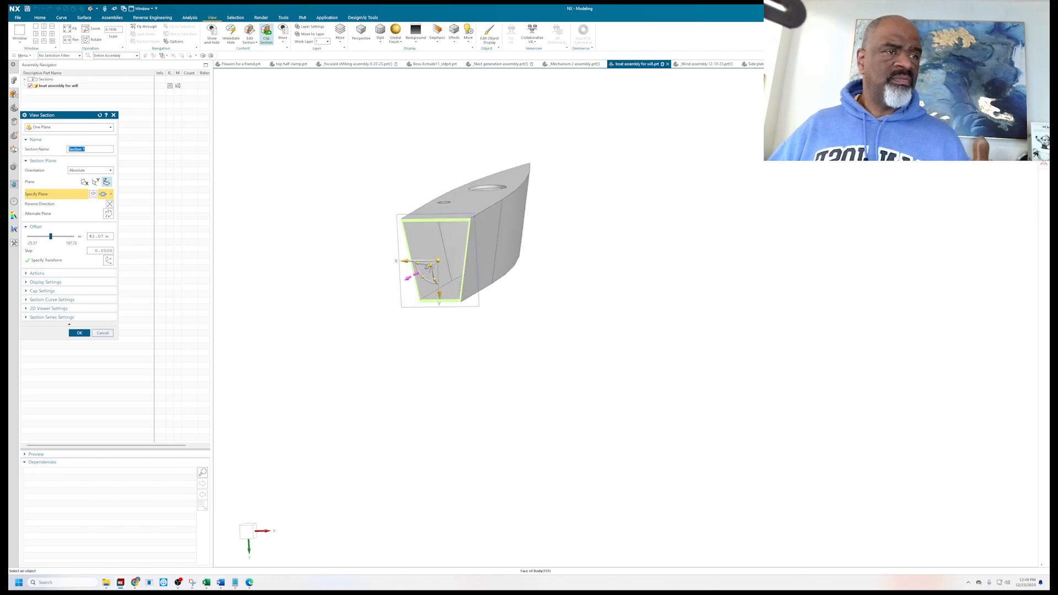
{"action": "left_click_drag", "start_coordinate": [433, 263], "coordinate": [407, 282]}
{"action": "middle_click_drag", "start_coordinate": [336, 255], "coordinate": [458, 241]}
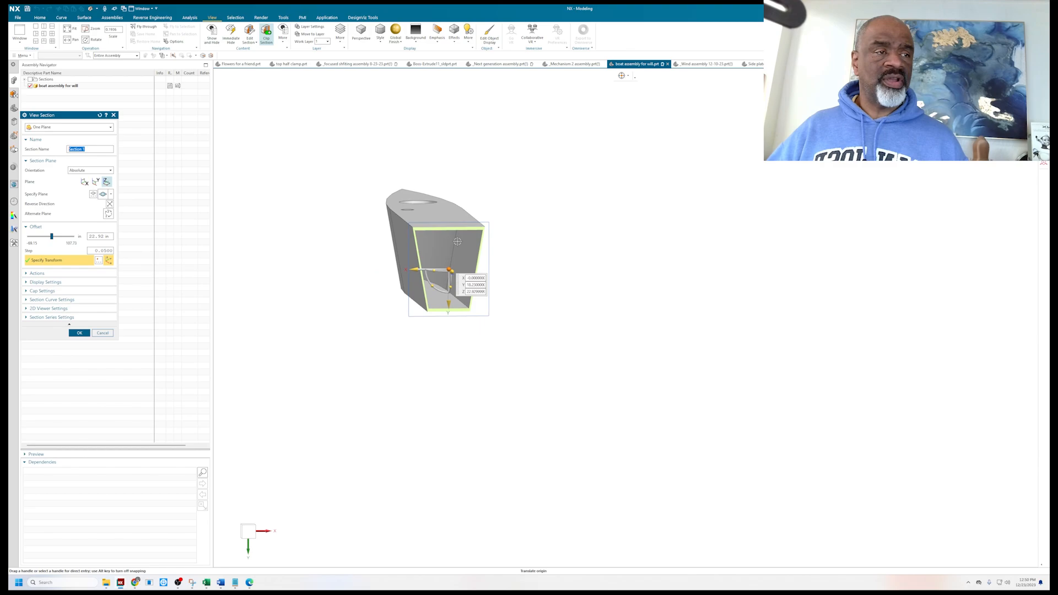
{"action": "mouse_move", "coordinate": [350, 255]}
{"action": "middle_mouse_down"}
{"action": "mouse_move", "coordinate": [350, 243]}
{"action": "mouse_move", "coordinate": [360, 270]}
{"action": "mouse_move", "coordinate": [368, 265]}
{"action": "middle_mouse_up"}
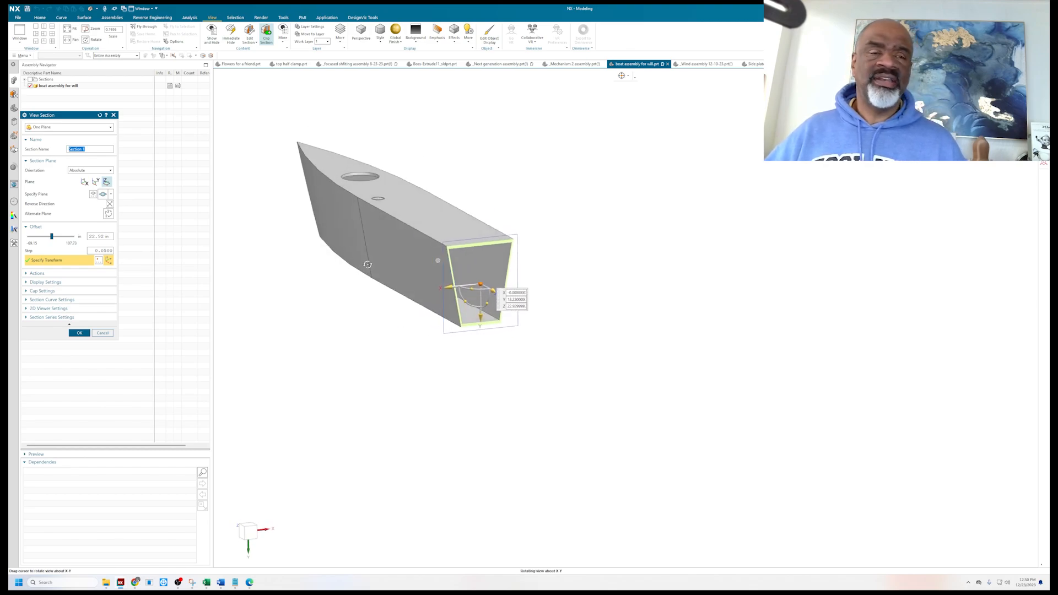
{"action": "left_click", "coordinate": [102, 333]}
{"action": "mouse_move", "coordinate": [366, 307]}
{"action": "middle_mouse_down"}
{"action": "mouse_move", "coordinate": [373, 292]}
{"action": "mouse_move", "coordinate": [363, 300]}
{"action": "middle_mouse_up"}
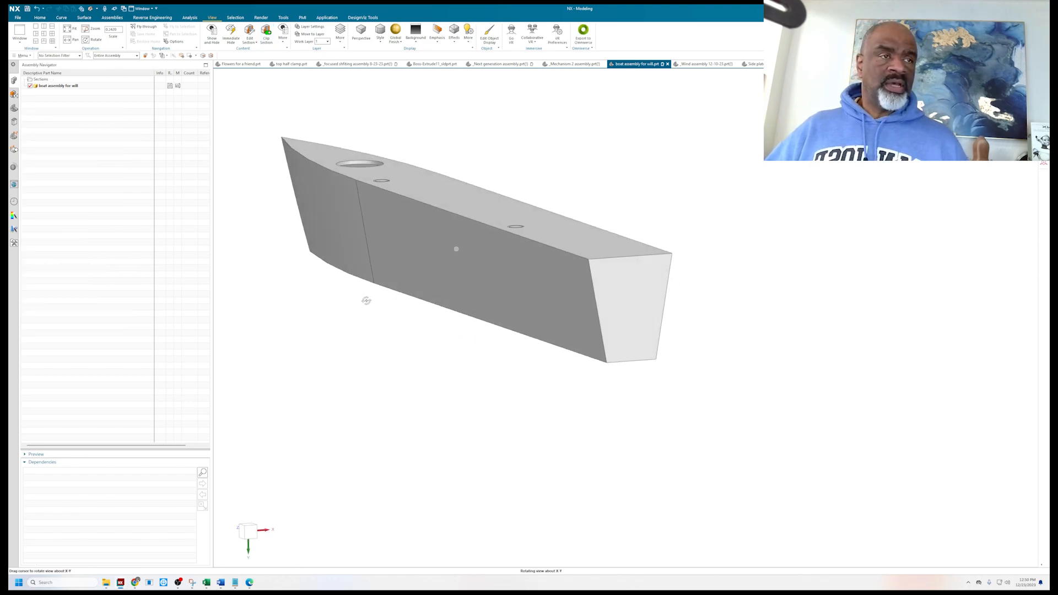
- Create a datum plane parallel to the hull's bottom face, offset upward into the hull to about mid-height
{"action": "left_click", "coordinate": [41, 18]}
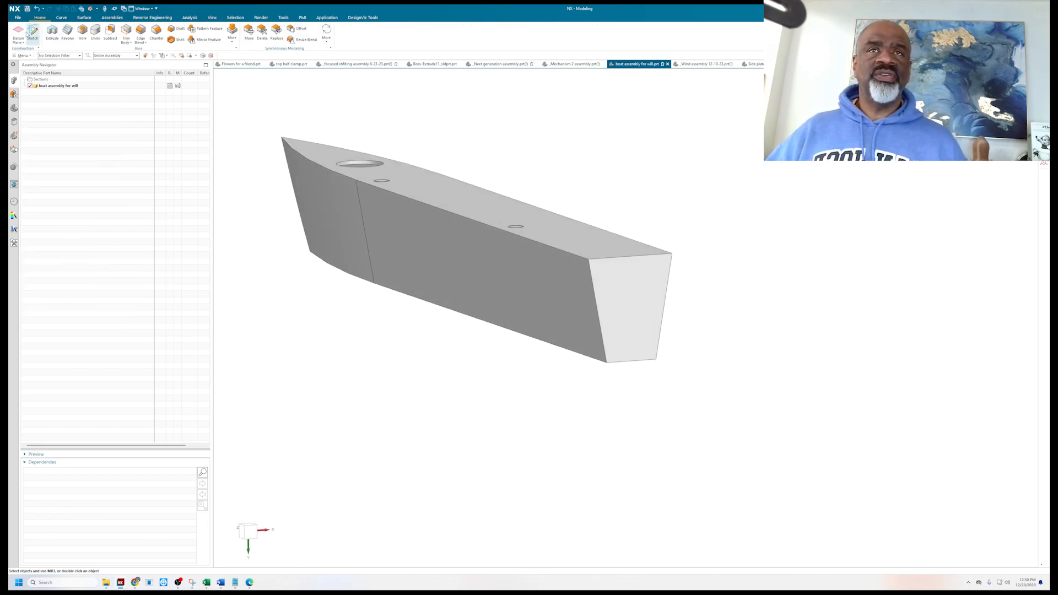
{"action": "left_click", "coordinate": [18, 31]}
{"action": "middle_click_drag", "start_coordinate": [385, 314], "coordinate": [465, 279]}
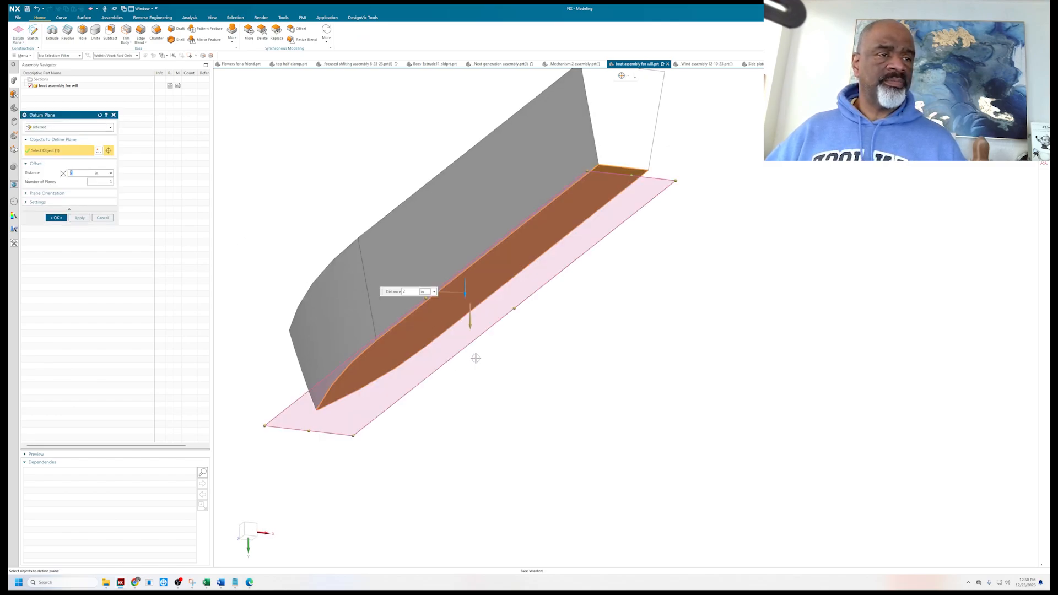
{"action": "mouse_move", "coordinate": [475, 358]}
{"action": "middle_mouse_down"}
{"action": "mouse_move", "coordinate": [467, 381]}
{"action": "mouse_move", "coordinate": [467, 351]}
{"action": "middle_mouse_up"}
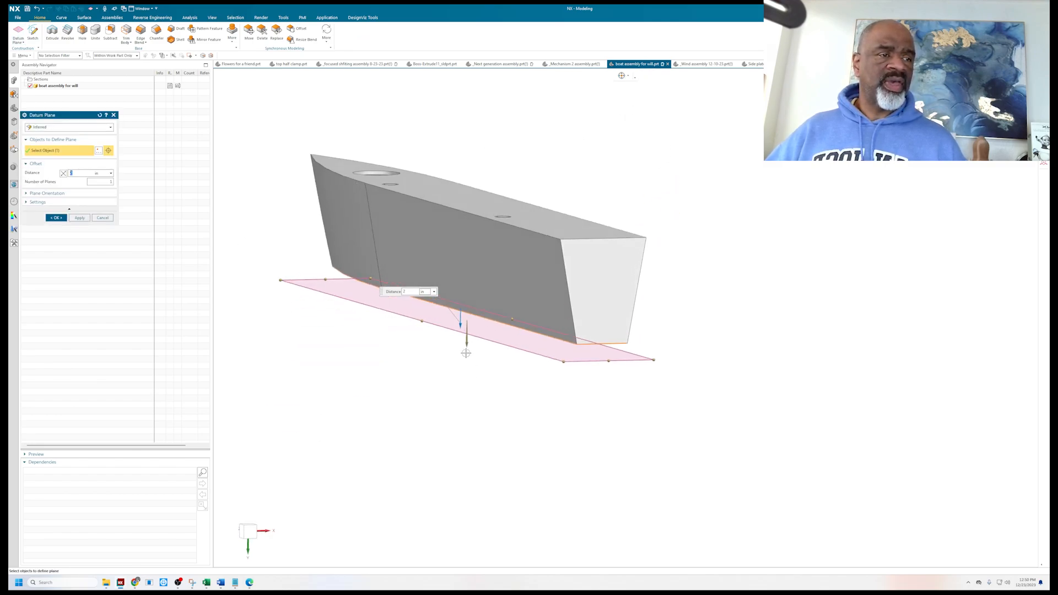
{"action": "left_click", "coordinate": [64, 173]}
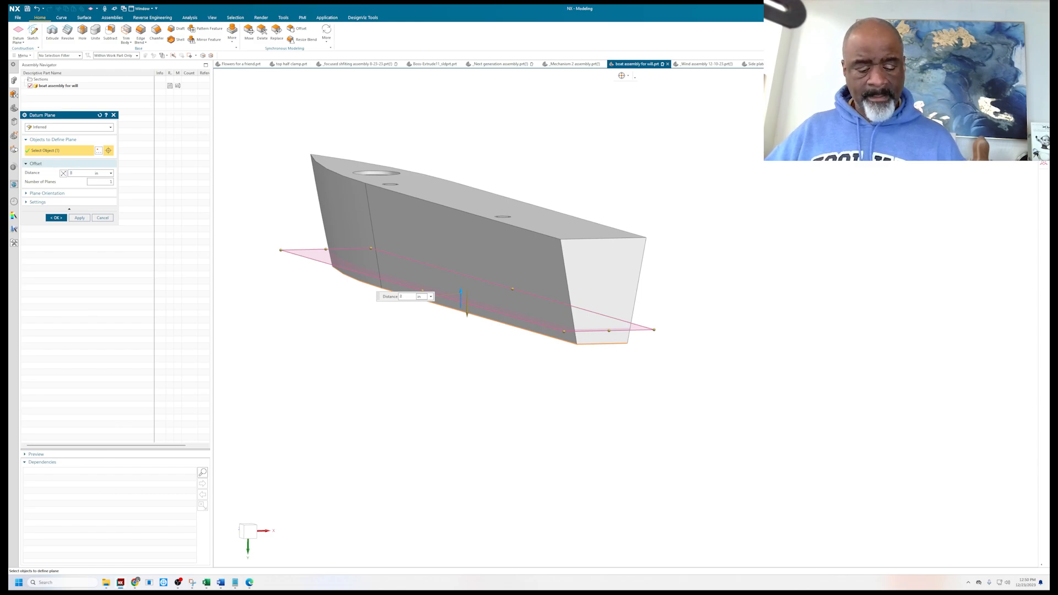
{"action": "key", "text": "Return"}
{"action": "mouse_move", "coordinate": [425, 324]}
{"action": "middle_mouse_down"}
{"action": "mouse_move", "coordinate": [428, 314]}
{"action": "mouse_move", "coordinate": [435, 322]}
{"action": "middle_mouse_up"}
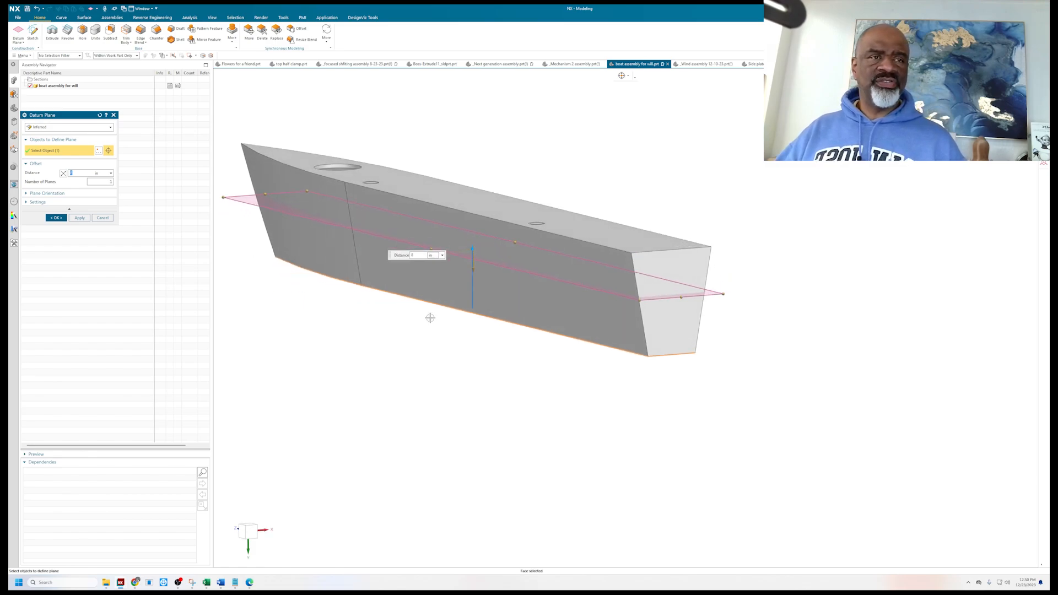
{"action": "left_click", "coordinate": [57, 218]}
{"action": "scroll", "coordinate": [353, 318], "scroll_direction": "up", "scroll_amount": 3}
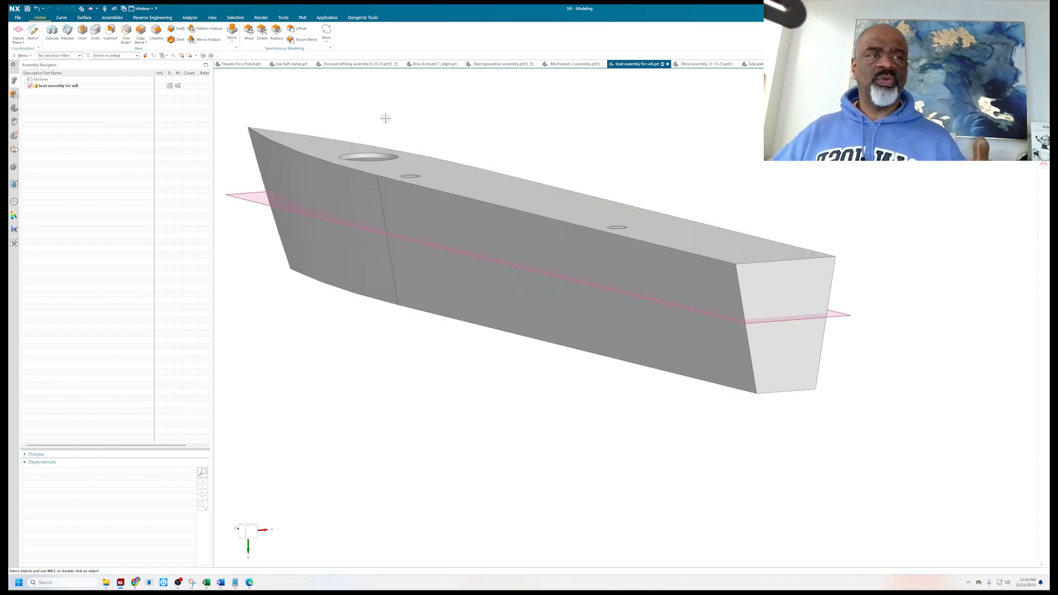
- Set up a Region of Faces extraction with the hull's inner floor as seed face and the large deck opening's wall as boundary face
{"action": "middle_click_drag", "start_coordinate": [476, 135], "coordinate": [476, 137]}
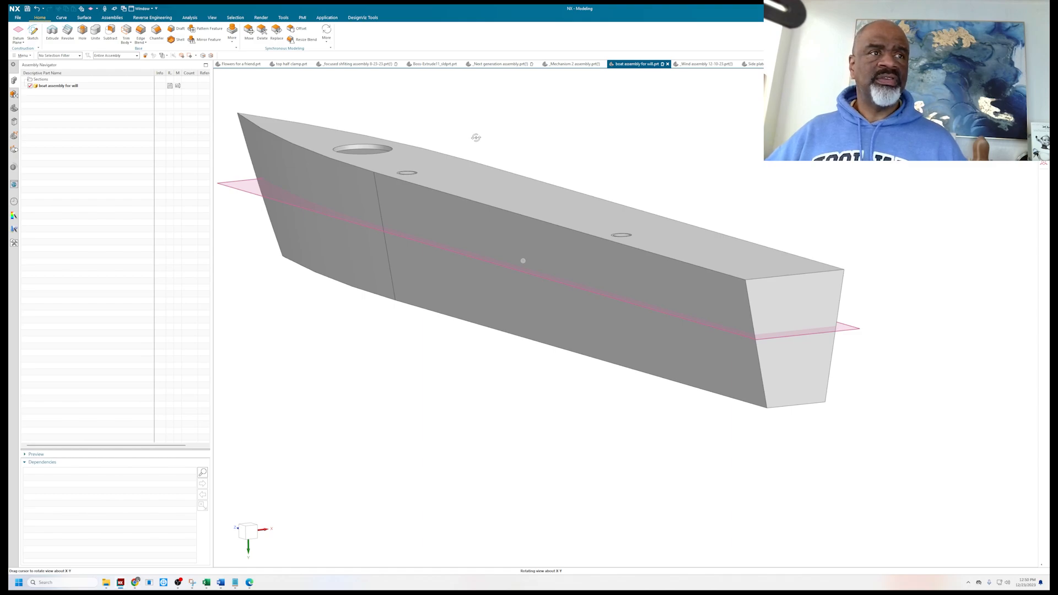
{"action": "middle_click_drag", "start_coordinate": [476, 138], "coordinate": [477, 138]}
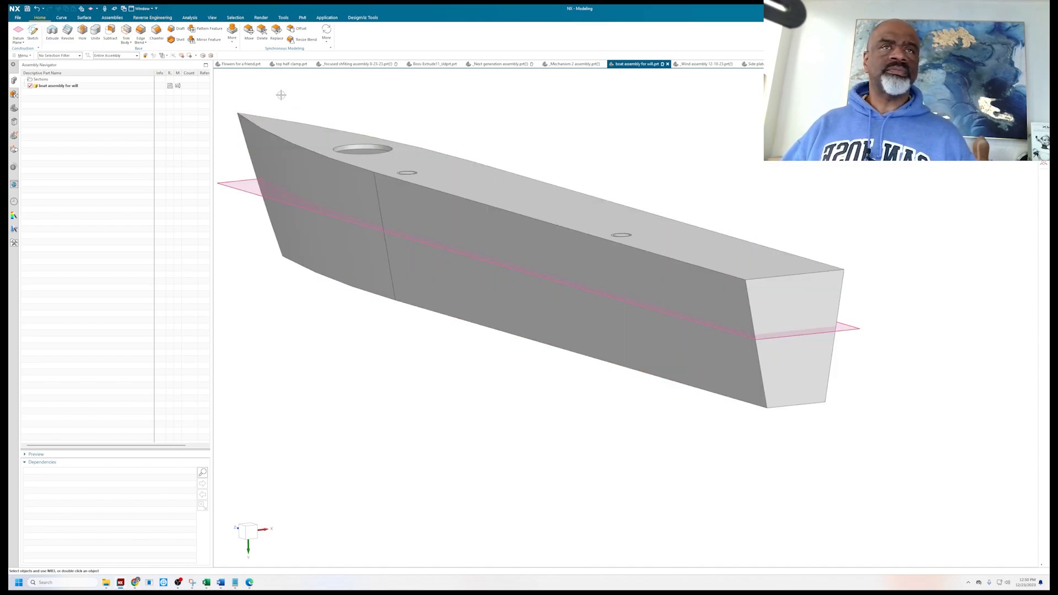
{"action": "left_click", "coordinate": [232, 33]}
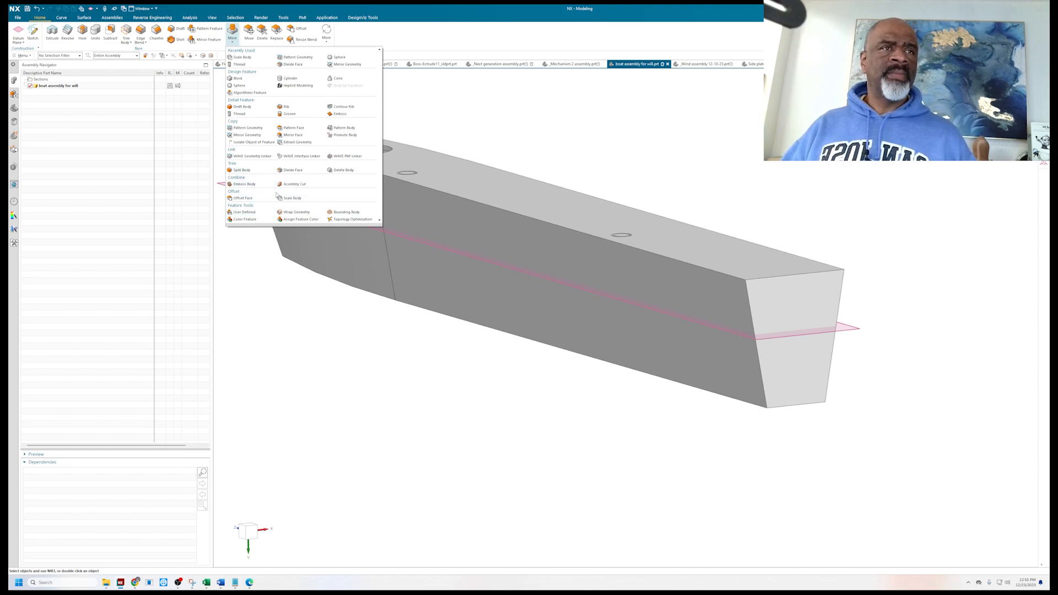
{"action": "left_click", "coordinate": [294, 142]}
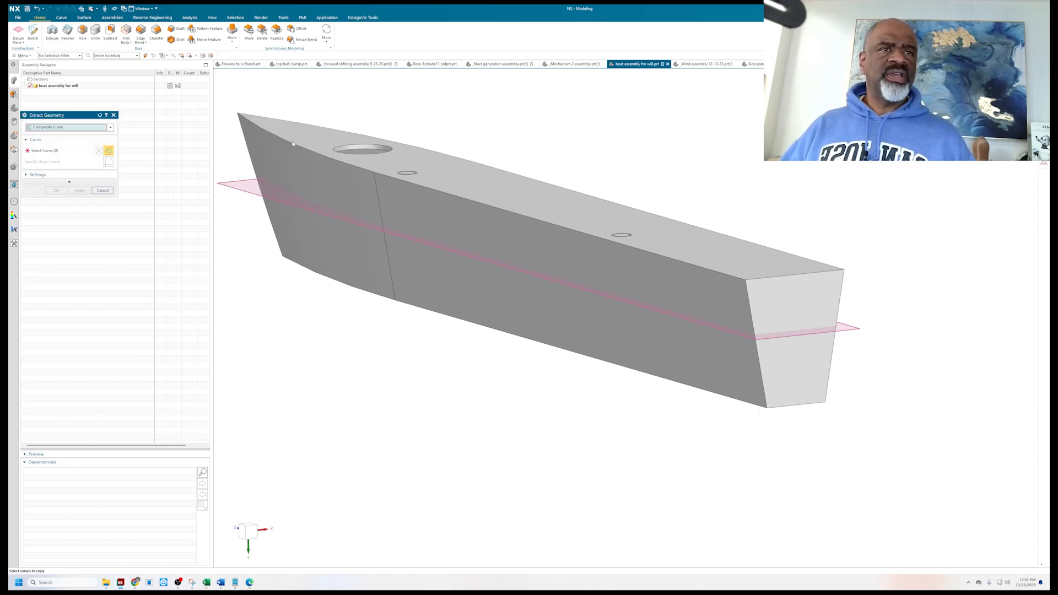
{"action": "left_click", "coordinate": [71, 127]}
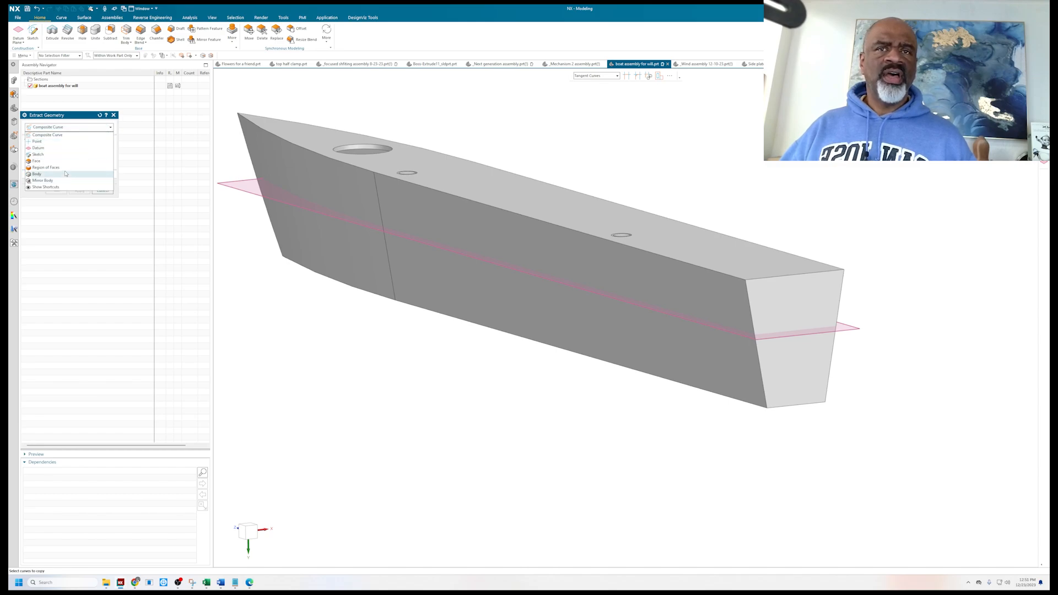
{"action": "left_click", "coordinate": [76, 167]}
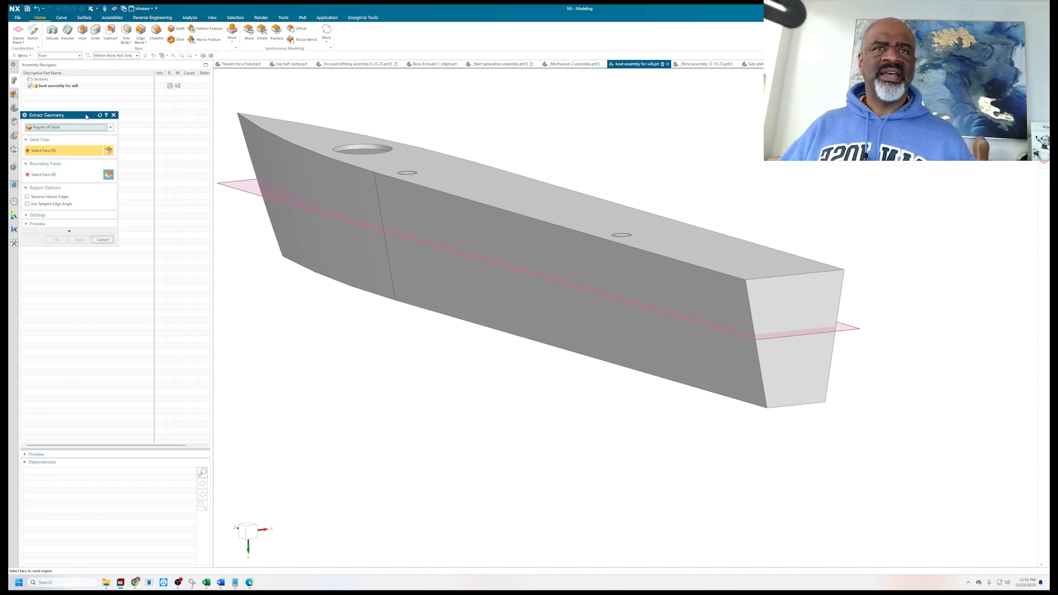
{"action": "left_click_drag", "start_coordinate": [87, 117], "coordinate": [147, 106]}
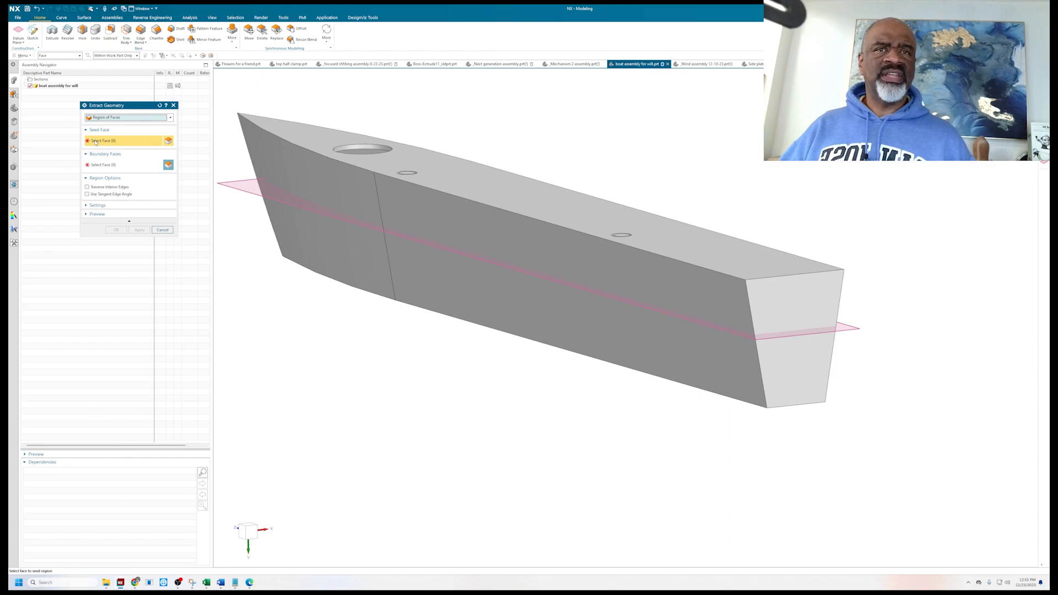
{"action": "scroll", "coordinate": [414, 139], "scroll_direction": "up", "scroll_amount": 5}
{"action": "left_click", "coordinate": [297, 174]}
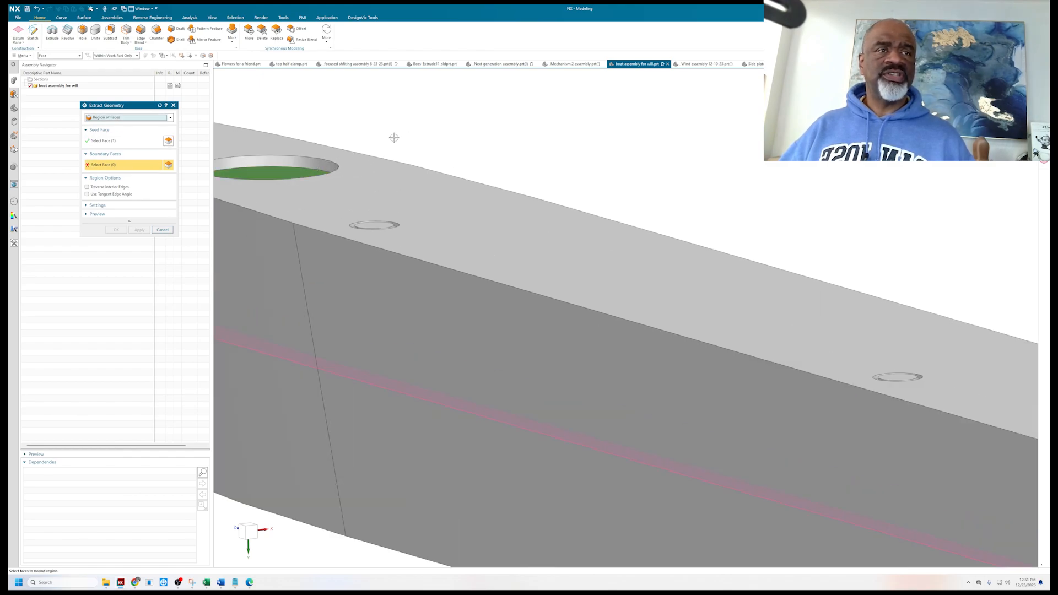
{"action": "scroll", "coordinate": [394, 137], "scroll_direction": "down", "scroll_amount": 3}
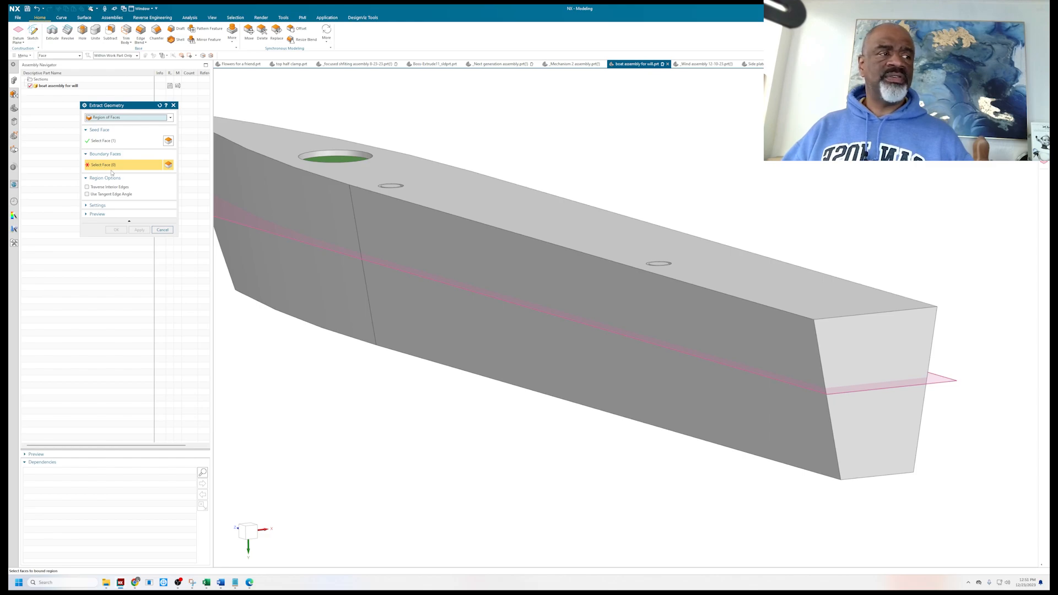
{"action": "scroll", "coordinate": [385, 167], "scroll_direction": "up", "scroll_amount": 5}
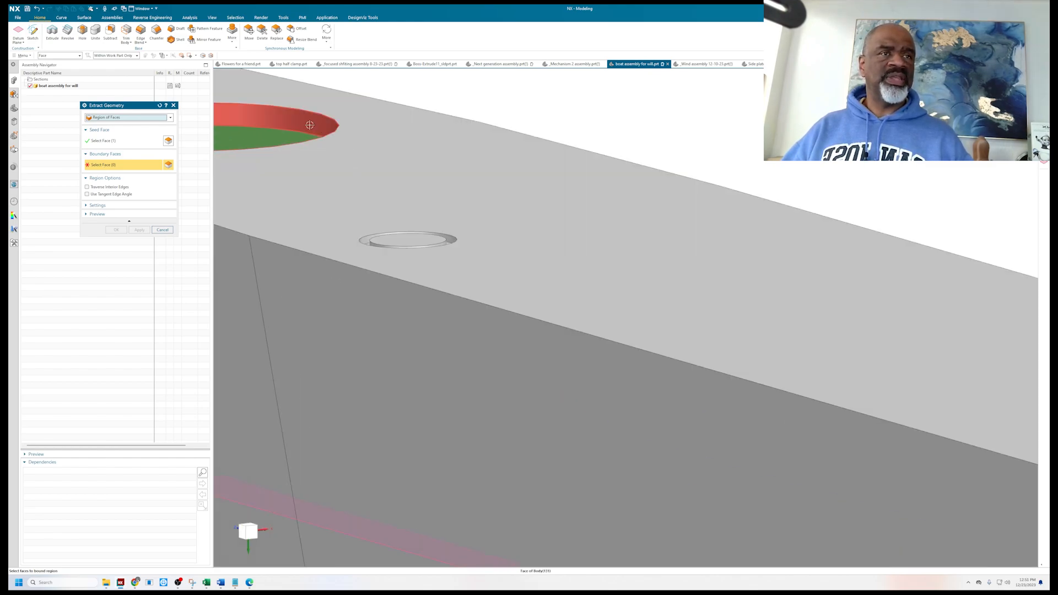
{"action": "left_click", "coordinate": [310, 125]}
{"action": "mouse_move", "coordinate": [428, 206]}
{"action": "middle_mouse_down"}
{"action": "mouse_move", "coordinate": [626, 314]}
{"action": "mouse_move", "coordinate": [432, 205]}
{"action": "middle_mouse_up"}
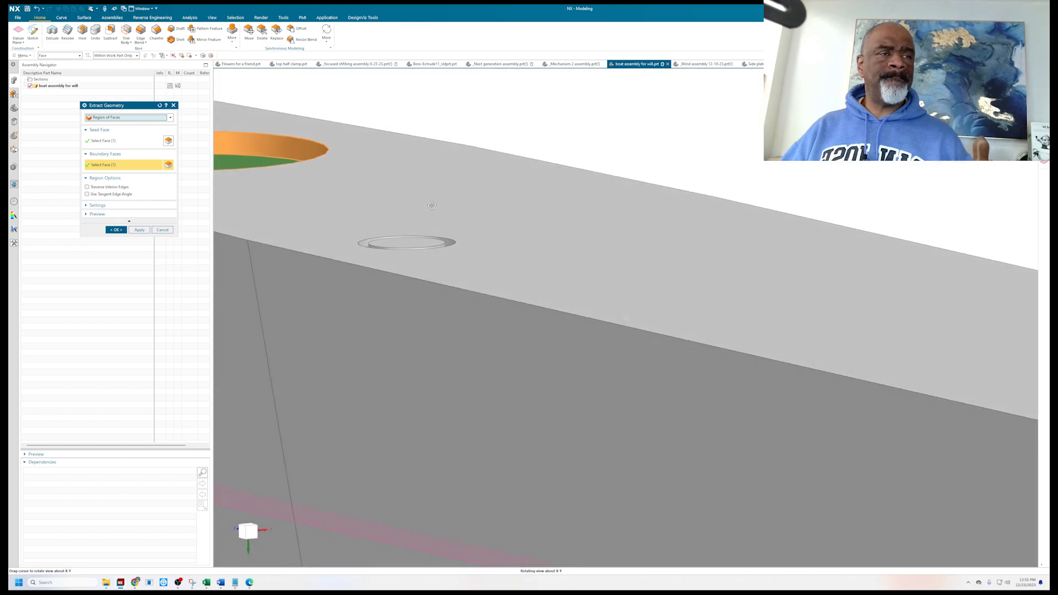
{"action": "scroll", "coordinate": [488, 208], "scroll_direction": "down", "scroll_amount": 5}
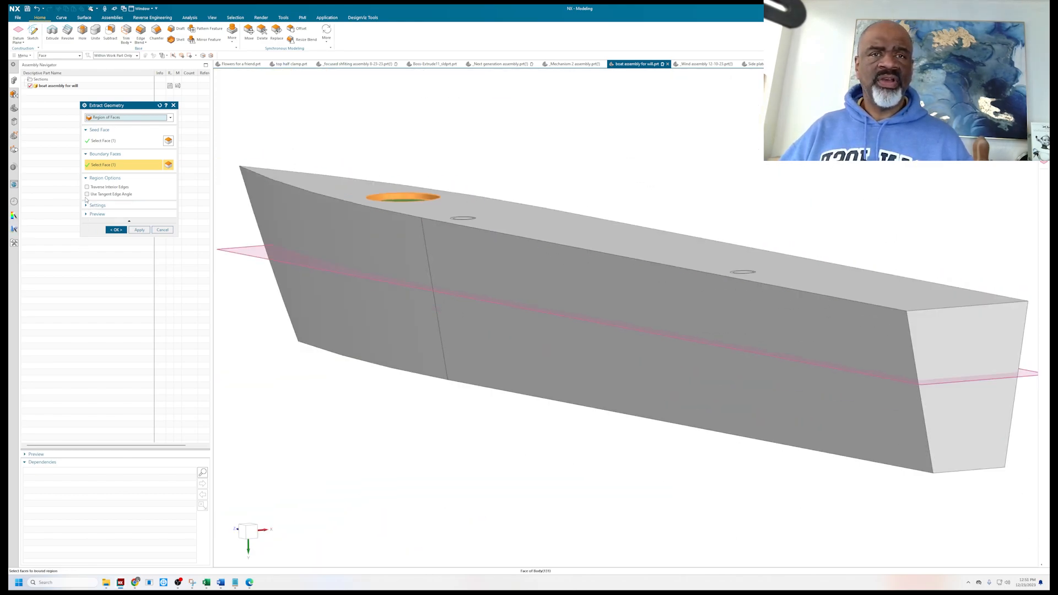
- Complete the region extraction with Fix at Current Timestamp and Hide Original enabled
{"action": "left_click", "coordinate": [87, 205]}
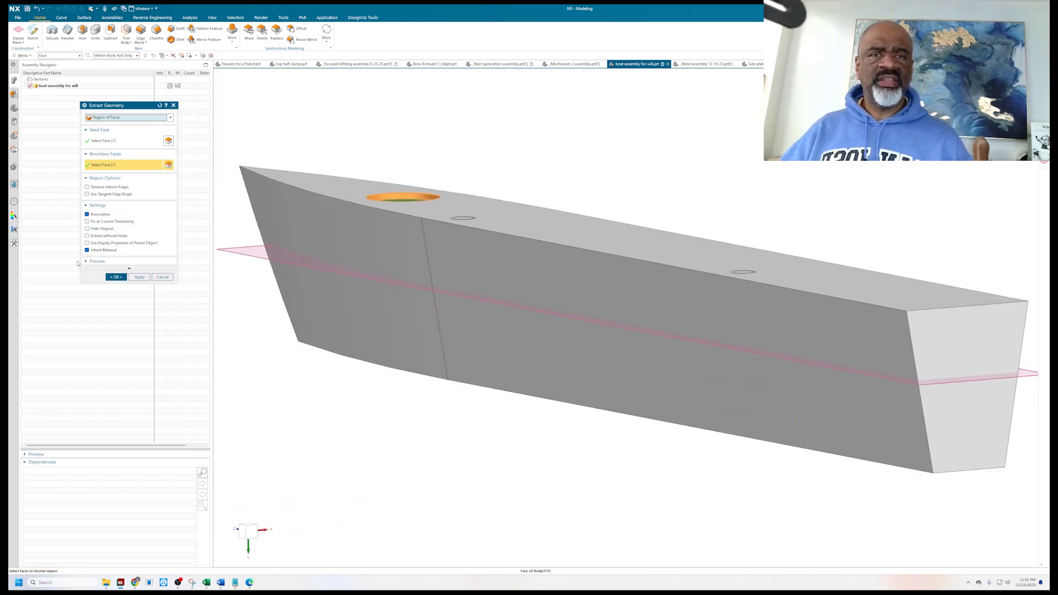
{"action": "left_click", "coordinate": [88, 222]}
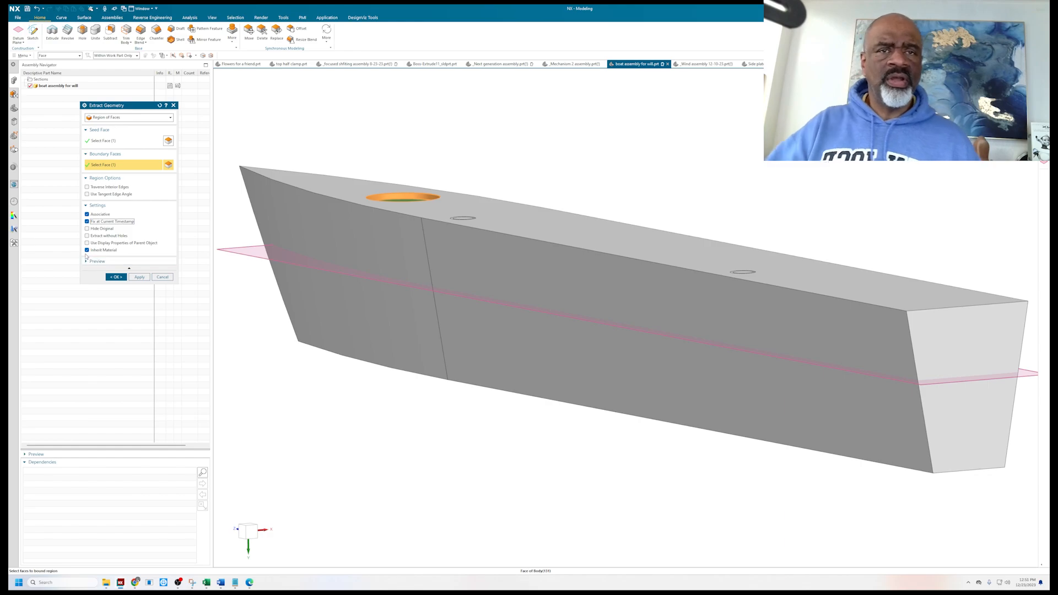
{"action": "left_click", "coordinate": [87, 229]}
{"action": "left_click", "coordinate": [117, 278]}
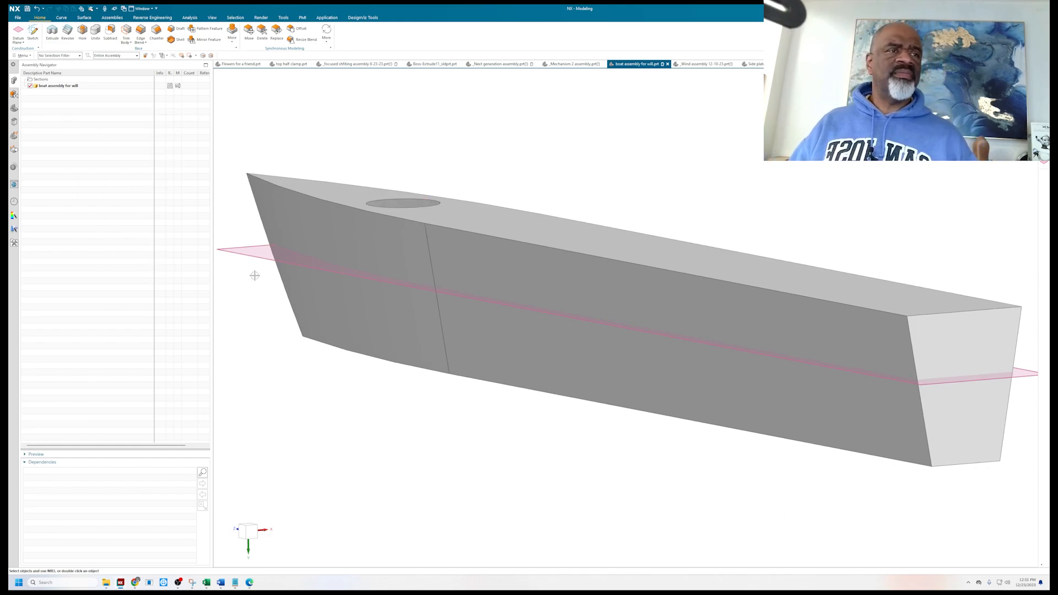
- Close the round opening in the top of the extracted cavity sheet with a bounded plane
{"action": "middle_click_drag", "start_coordinate": [409, 215], "coordinate": [484, 241]}
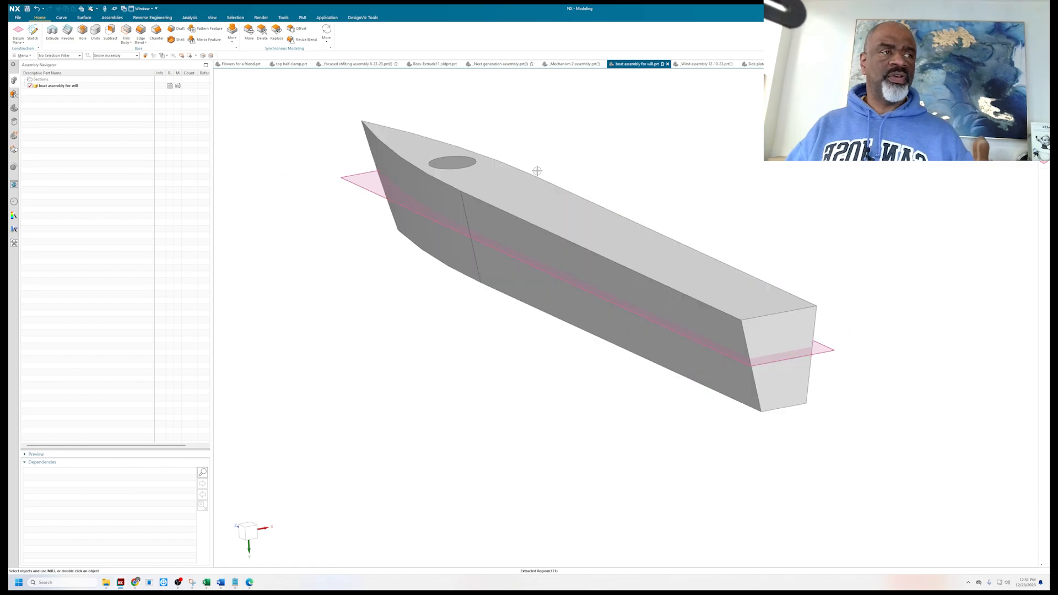
{"action": "middle_click_drag", "start_coordinate": [567, 170], "coordinate": [558, 180]}
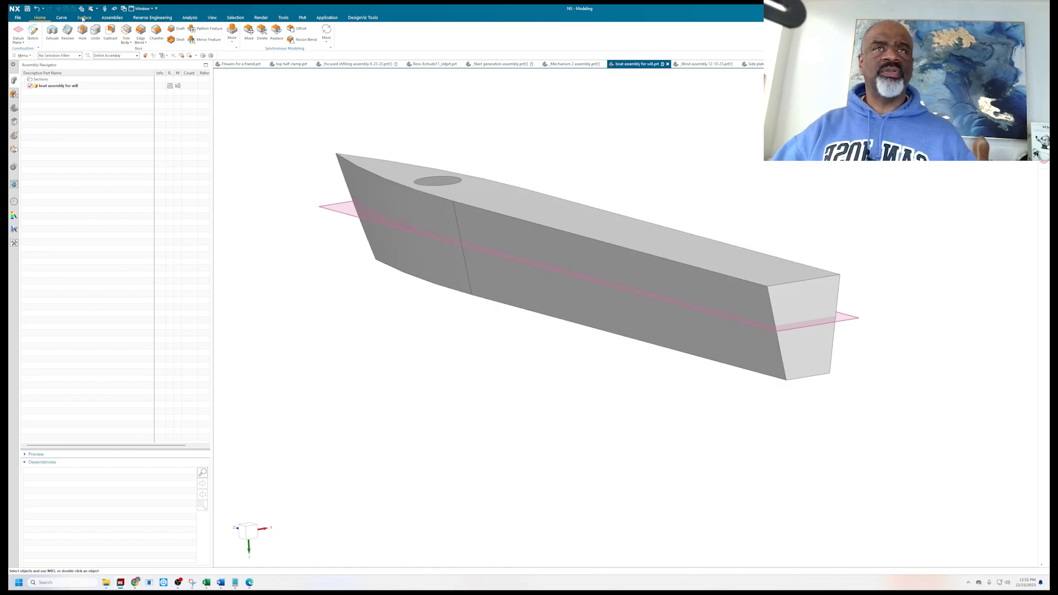
{"action": "left_click", "coordinate": [84, 17]}
{"action": "left_click", "coordinate": [221, 34]}
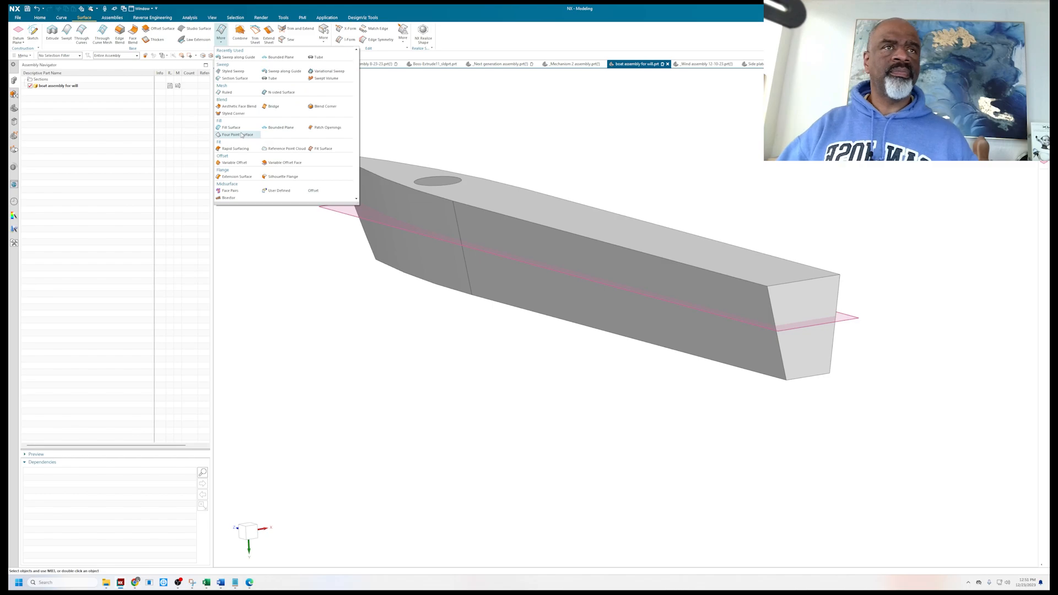
{"action": "left_click", "coordinate": [280, 57]}
{"action": "left_click", "coordinate": [429, 185]}
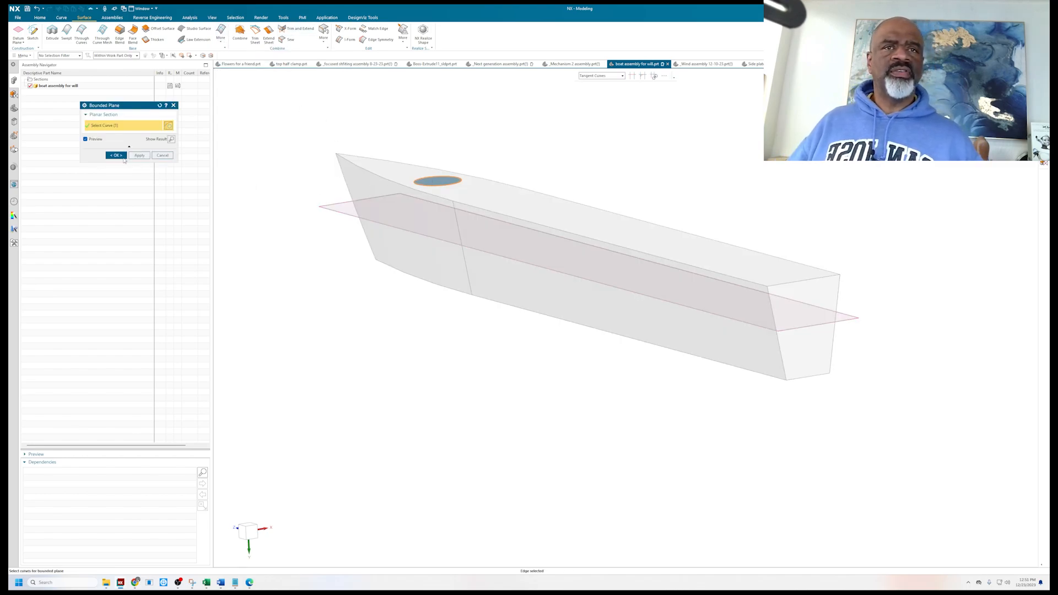
{"action": "left_click", "coordinate": [122, 157]}
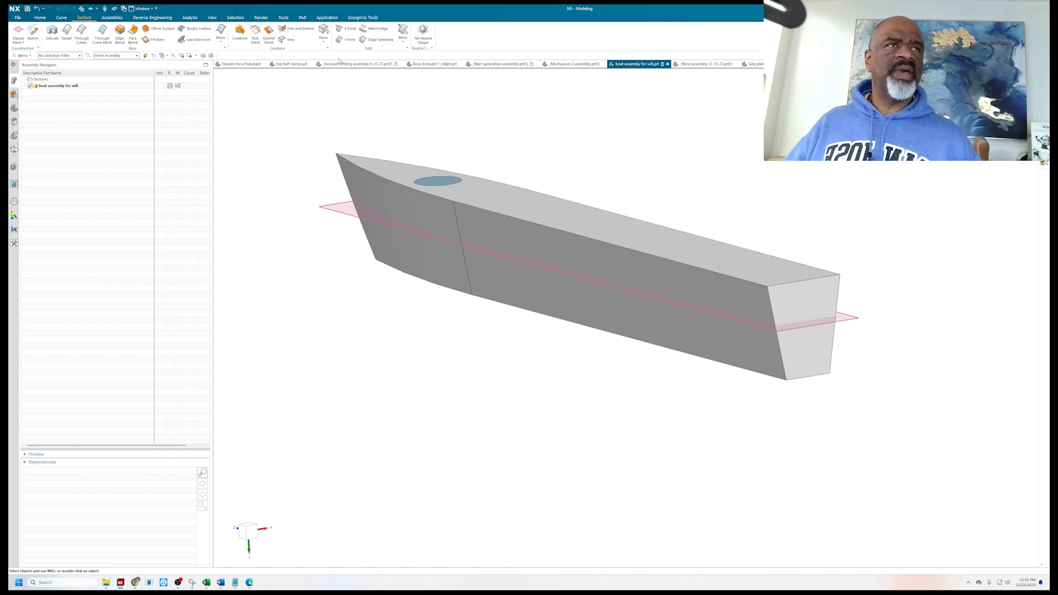
- Sew the extracted cavity sheet as target with the round bounded plane as tool
{"action": "left_click", "coordinate": [287, 40]}
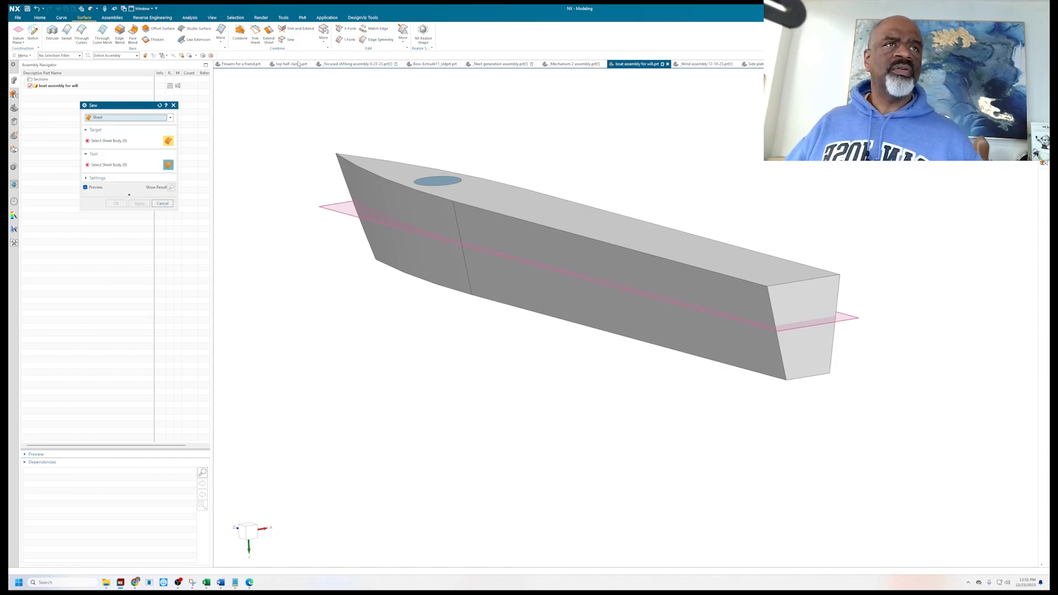
{"action": "left_click", "coordinate": [402, 220]}
{"action": "left_click", "coordinate": [438, 181]}
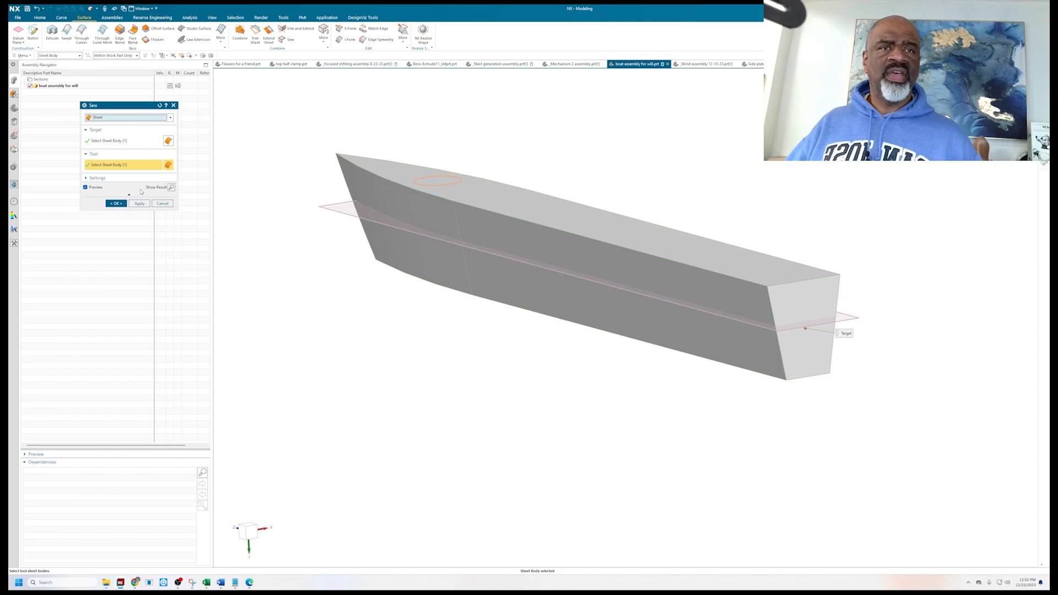
{"action": "left_click", "coordinate": [172, 188]}
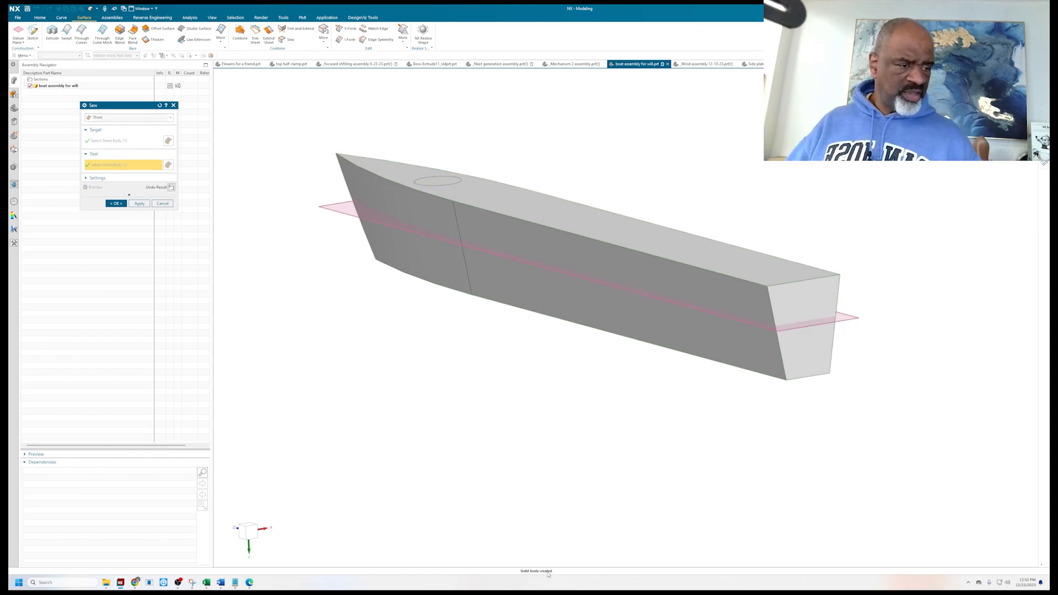
{"action": "left_click", "coordinate": [116, 203]}
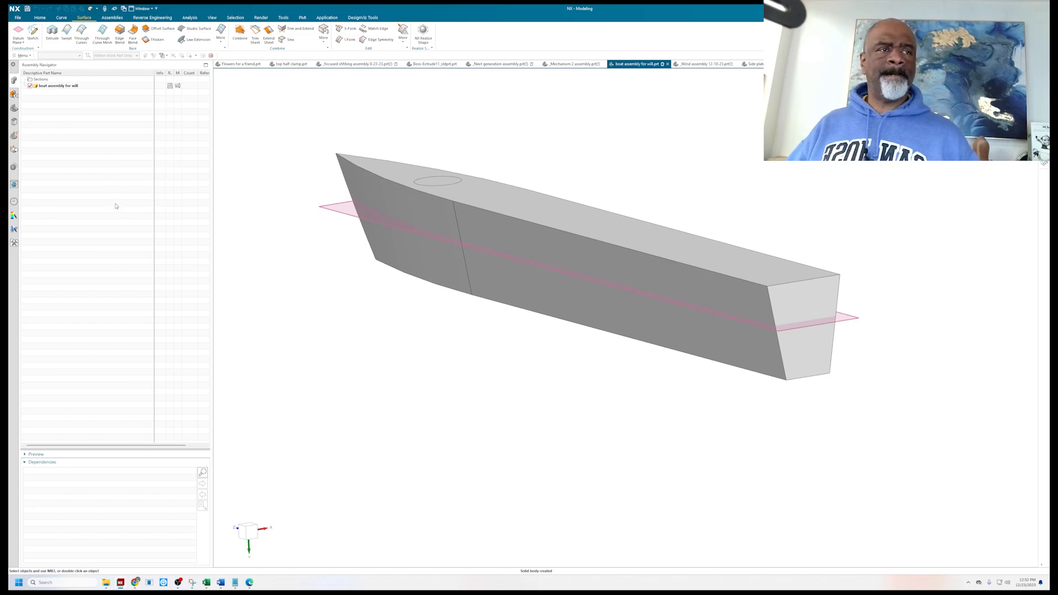
- Trim the sewn cavity body with the horizontal datum plane, keeping the portion below it
{"action": "left_click", "coordinate": [40, 17]}
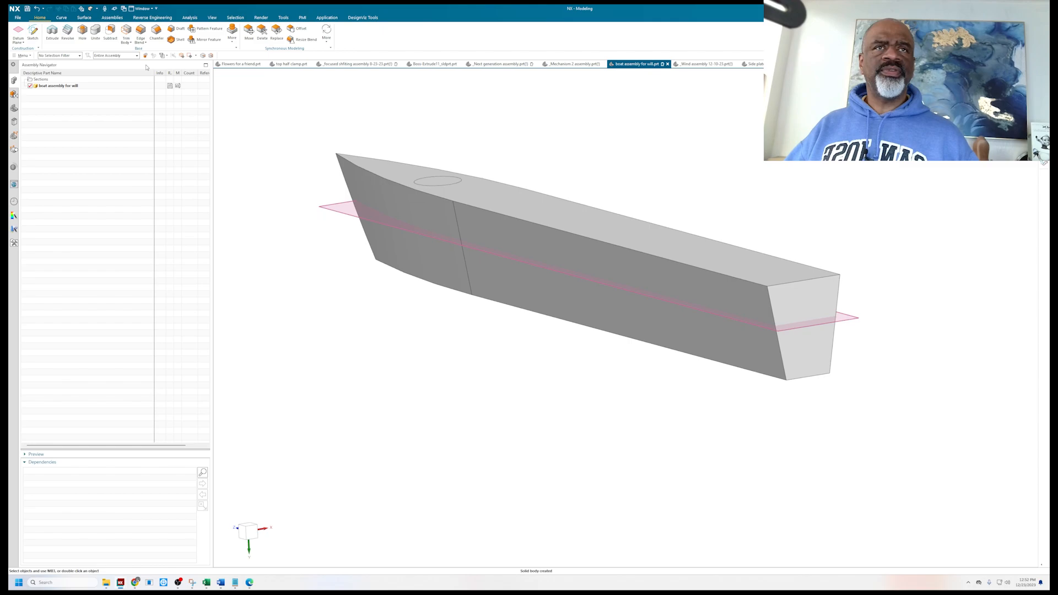
{"action": "left_click", "coordinate": [127, 33]}
{"action": "left_click", "coordinate": [438, 240]}
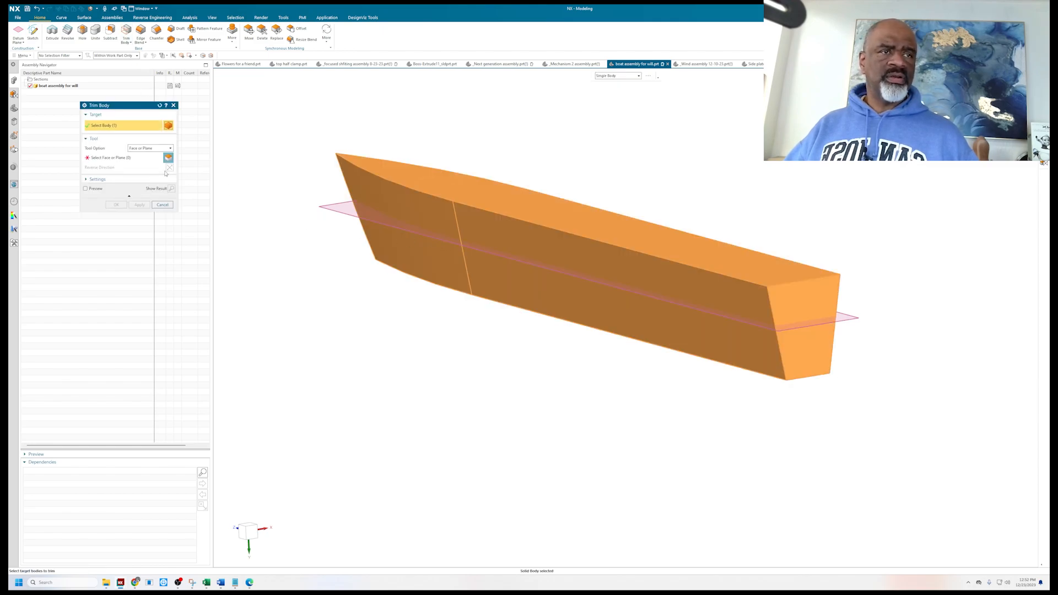
{"action": "left_click", "coordinate": [333, 209]}
{"action": "left_click", "coordinate": [169, 167]}
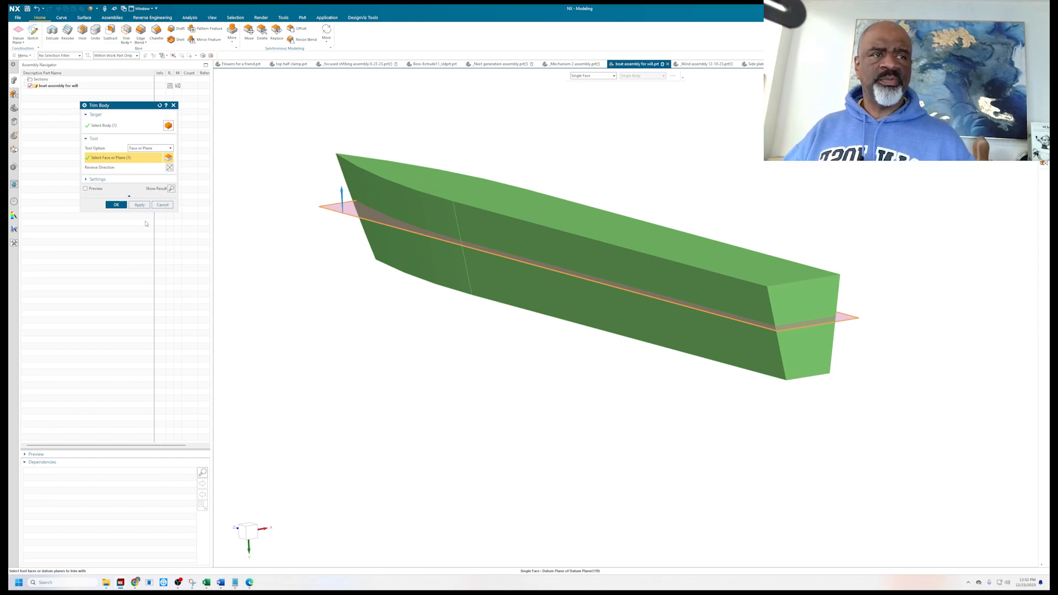
{"action": "left_click", "coordinate": [116, 204]}
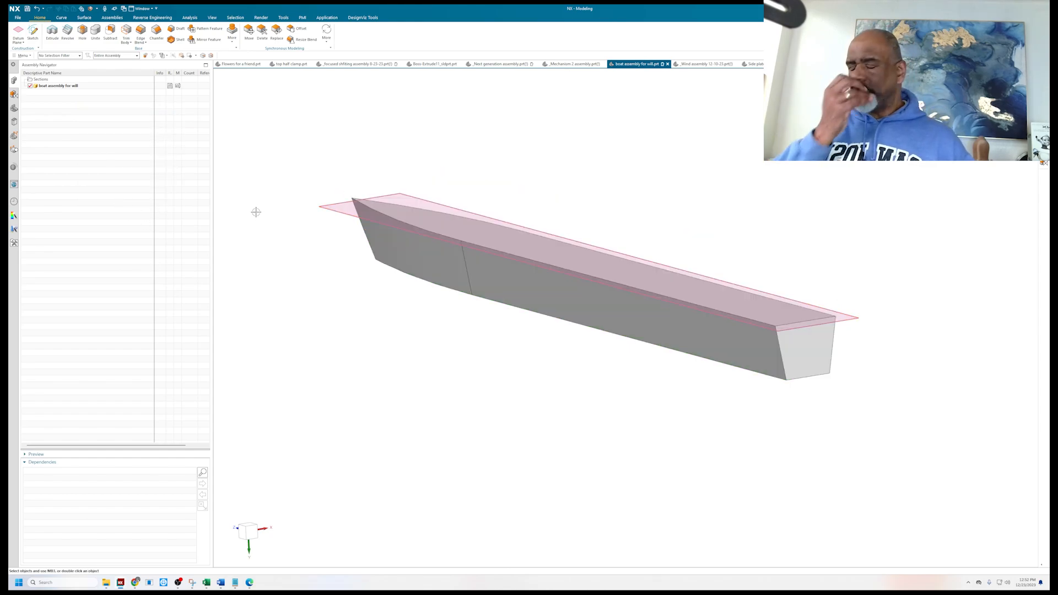
{"action": "scroll", "coordinate": [572, 195], "scroll_direction": "up", "scroll_amount": 1}
{"action": "scroll", "coordinate": [560, 194], "scroll_direction": "down", "scroll_amount": 1}
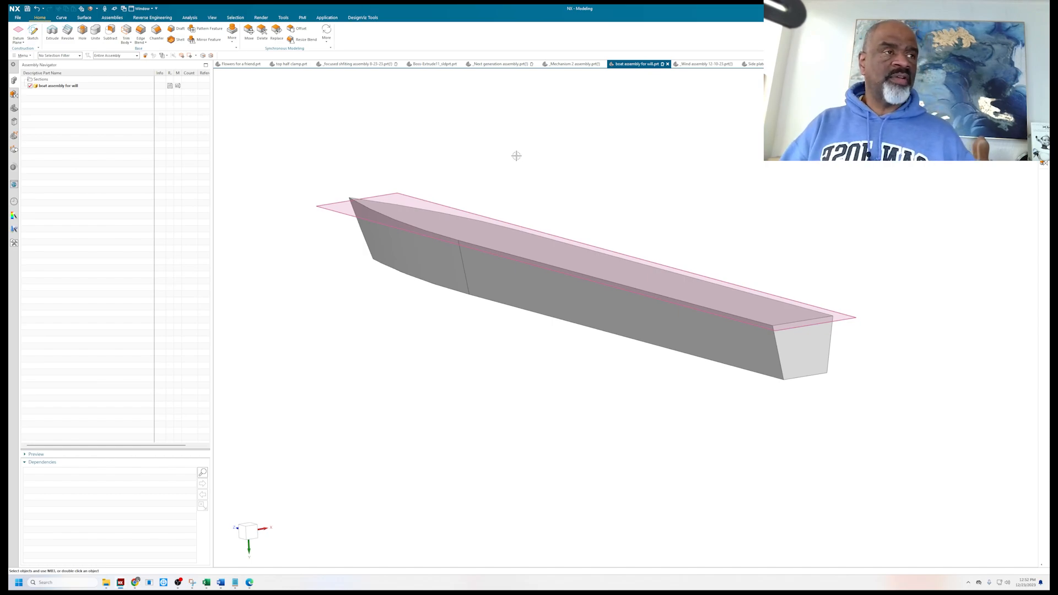
{"action": "scroll", "coordinate": [546, 181], "scroll_direction": "down", "scroll_amount": 1}
{"action": "scroll", "coordinate": [542, 186], "scroll_direction": "up", "scroll_amount": 2}
{"action": "mouse_move", "coordinate": [538, 186]}
{"action": "middle_mouse_down"}
{"action": "mouse_move", "coordinate": [531, 195]}
{"action": "mouse_move", "coordinate": [540, 192]}
{"action": "middle_mouse_up"}
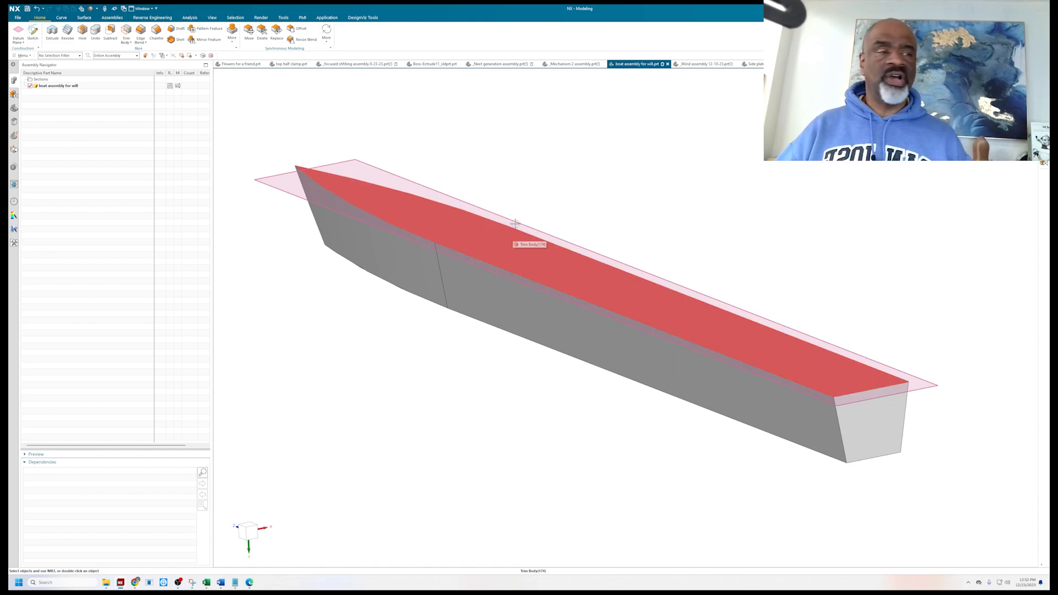
{"action": "middle_click_drag", "start_coordinate": [546, 175], "coordinate": [571, 218]}
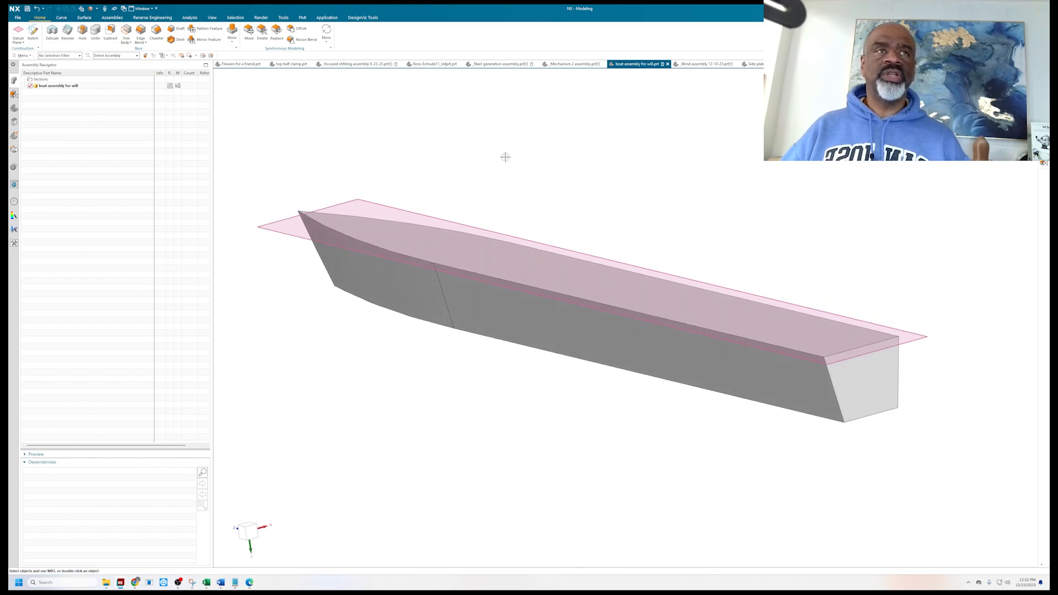
- Assign the library material Water to the trimmed hull cavity solid
{"action": "left_click", "coordinate": [189, 17]}
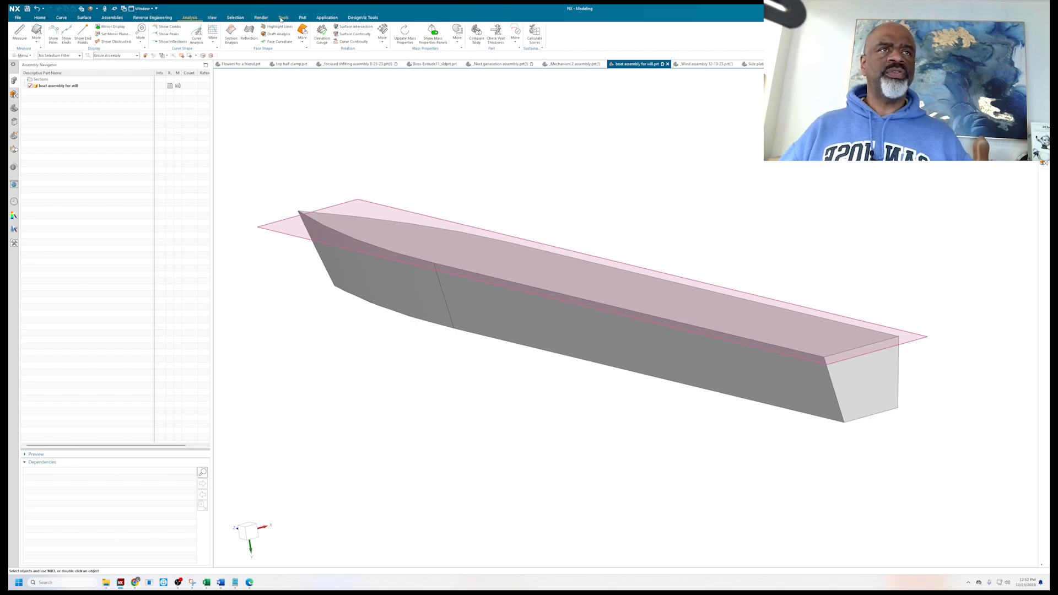
{"action": "left_click", "coordinate": [283, 17]}
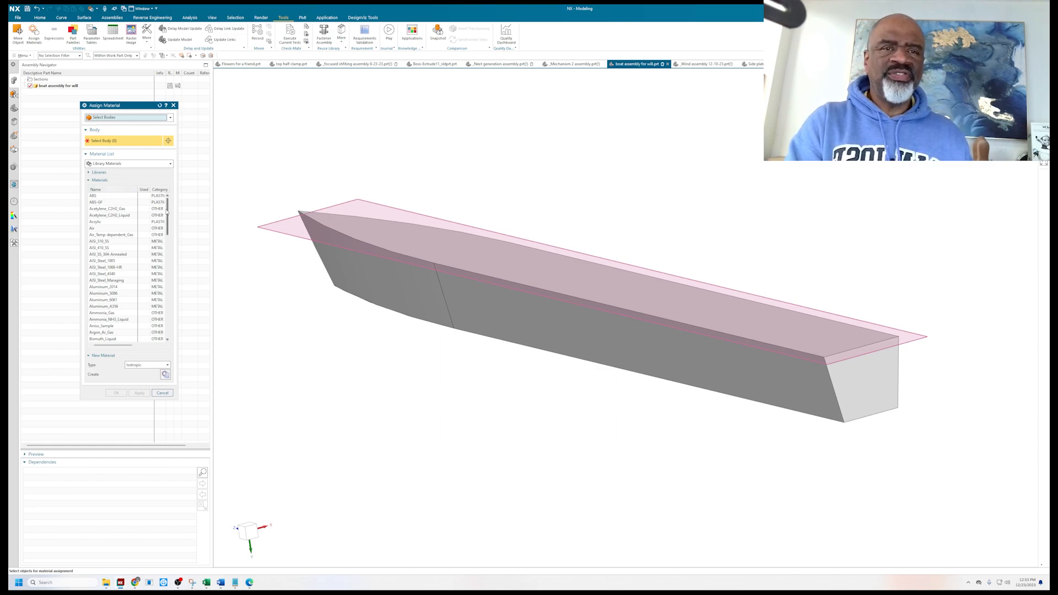
{"action": "left_click_drag", "start_coordinate": [169, 211], "coordinate": [173, 314]}
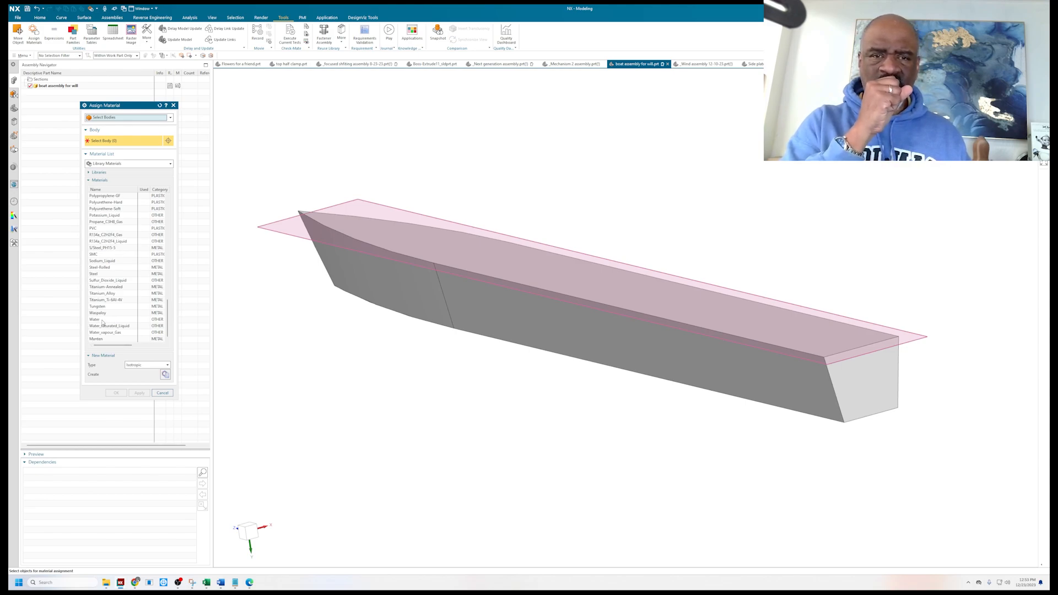
{"action": "left_click", "coordinate": [100, 320]}
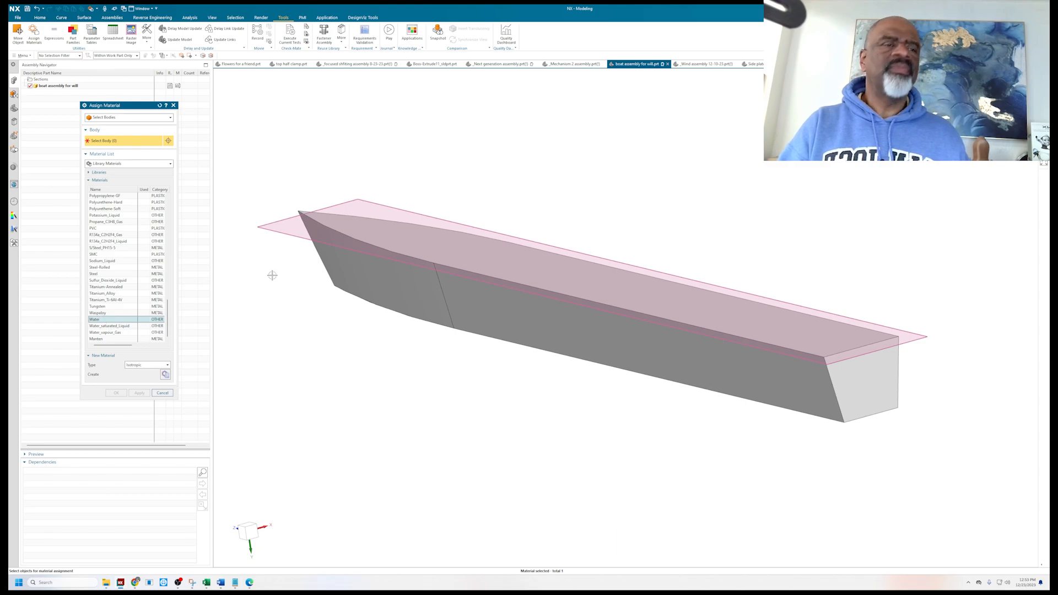
{"action": "key", "text": "ctrl+a"}
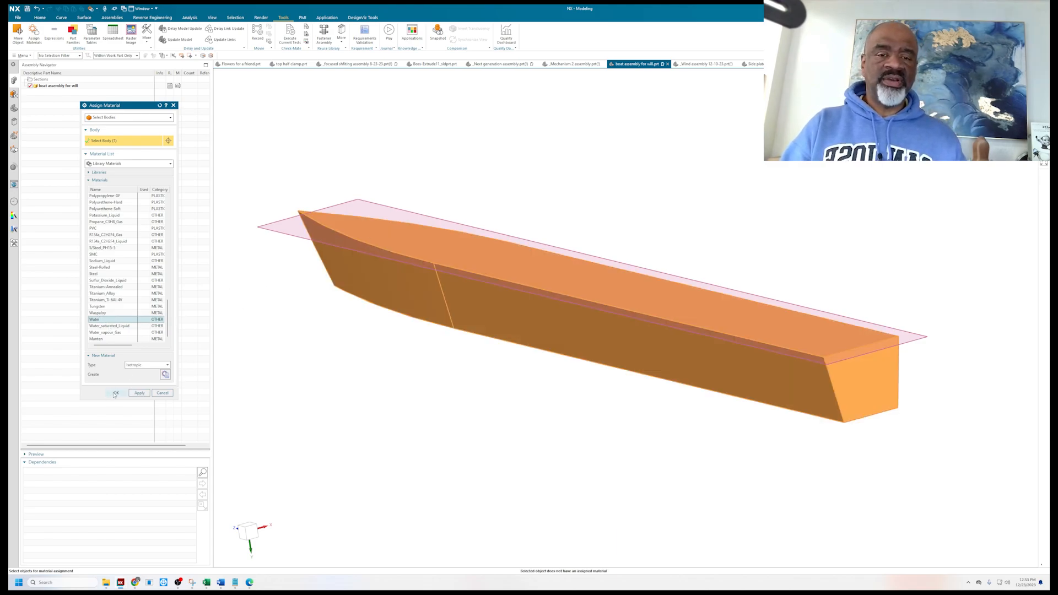
{"action": "left_click", "coordinate": [115, 393]}
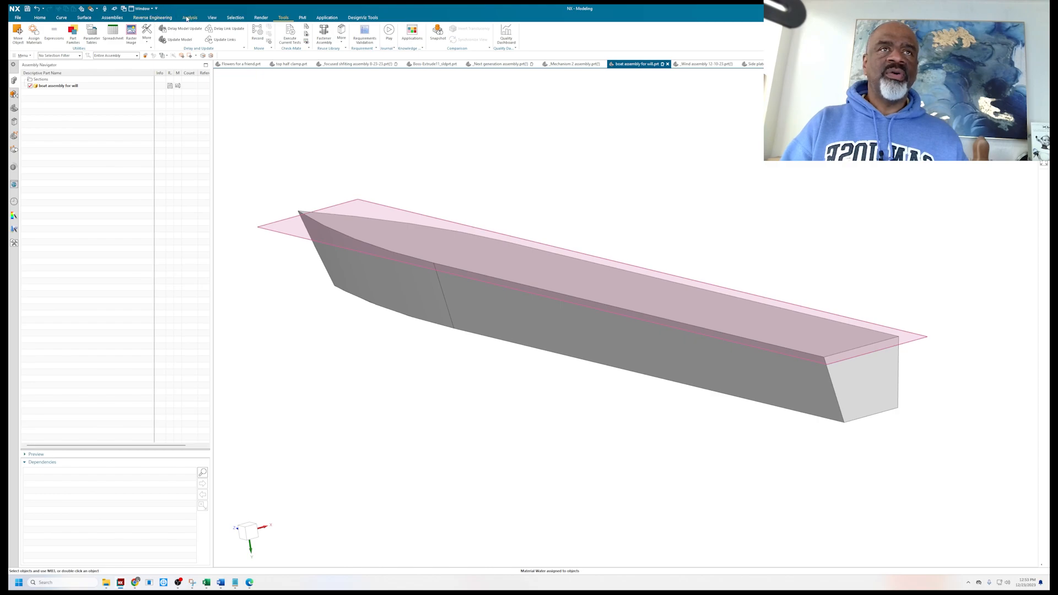
{"action": "left_click", "coordinate": [190, 17]}
{"action": "left_click", "coordinate": [20, 31]}
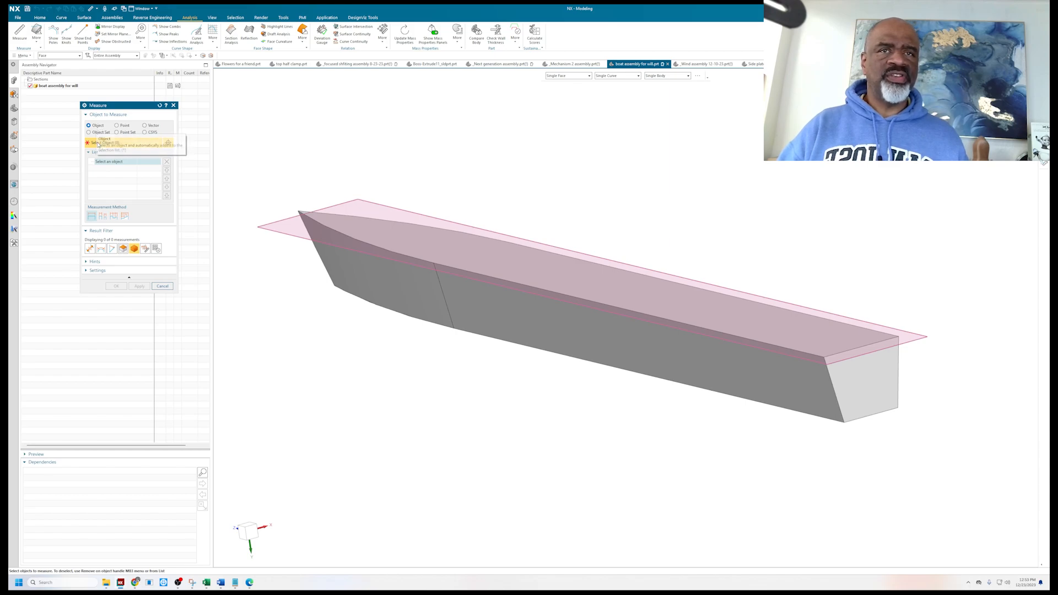
{"action": "left_click", "coordinate": [396, 269]}
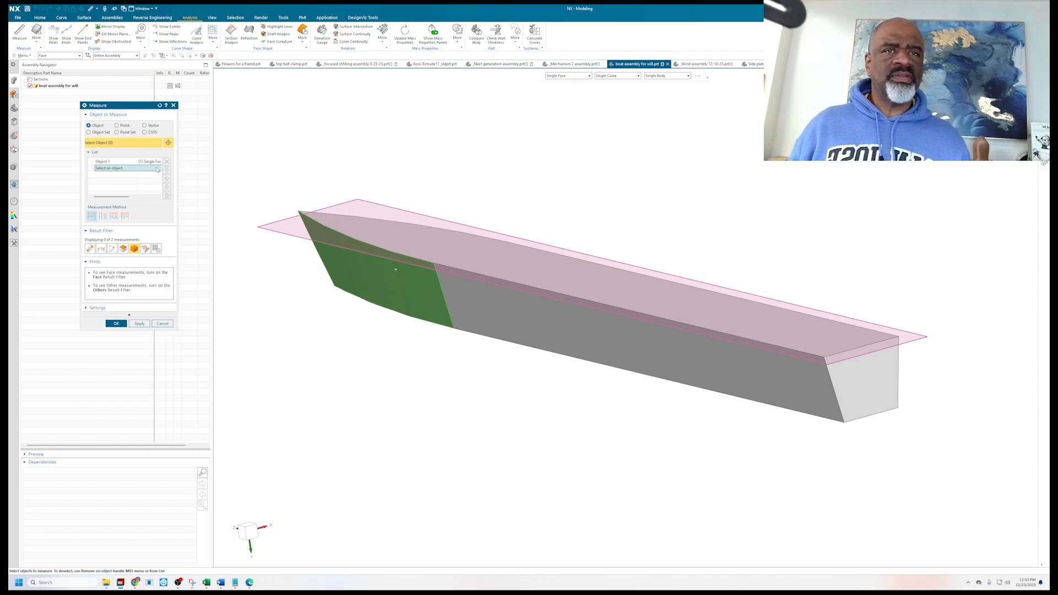
{"action": "left_click", "coordinate": [114, 162]}
{"action": "left_click", "coordinate": [125, 169]}
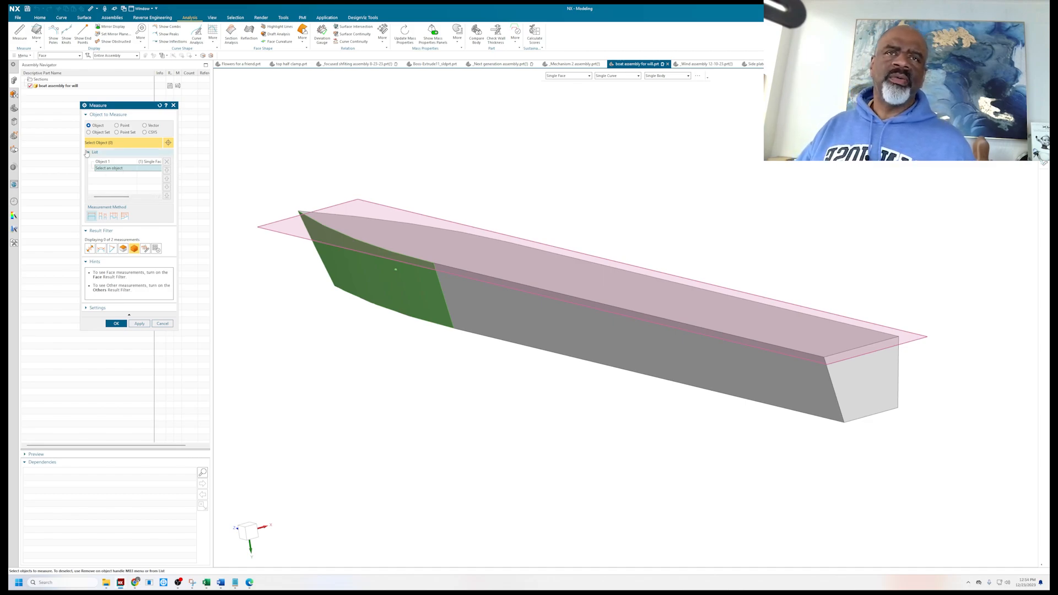
{"action": "left_click", "coordinate": [174, 105]}
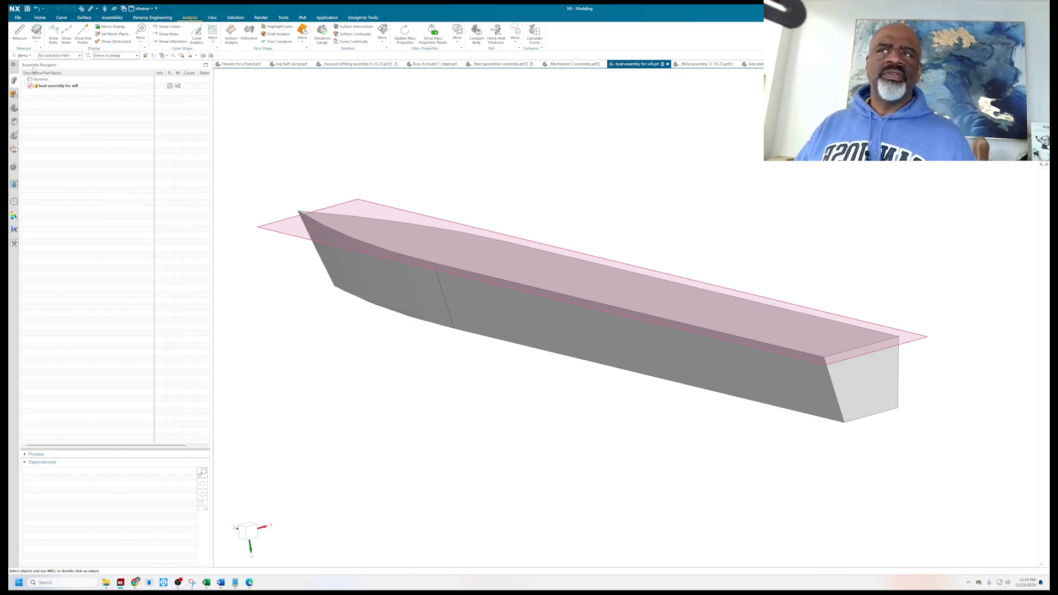
- Measure the whole cavity body with the selection filter set to Solid Body, and check the expressions list for the measurement
{"action": "left_click", "coordinate": [20, 33]}
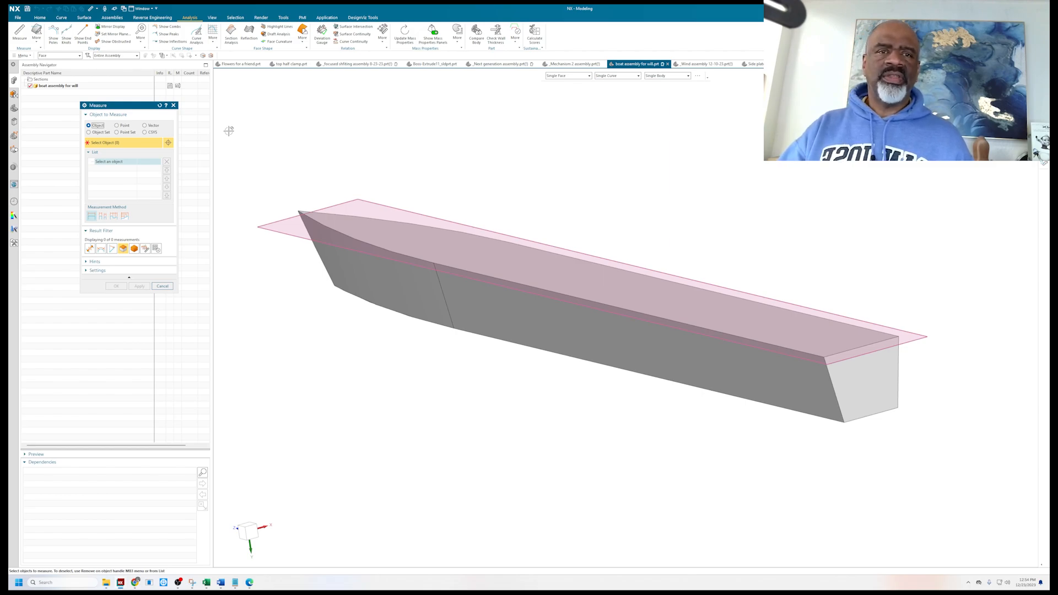
{"action": "left_click", "coordinate": [80, 55]}
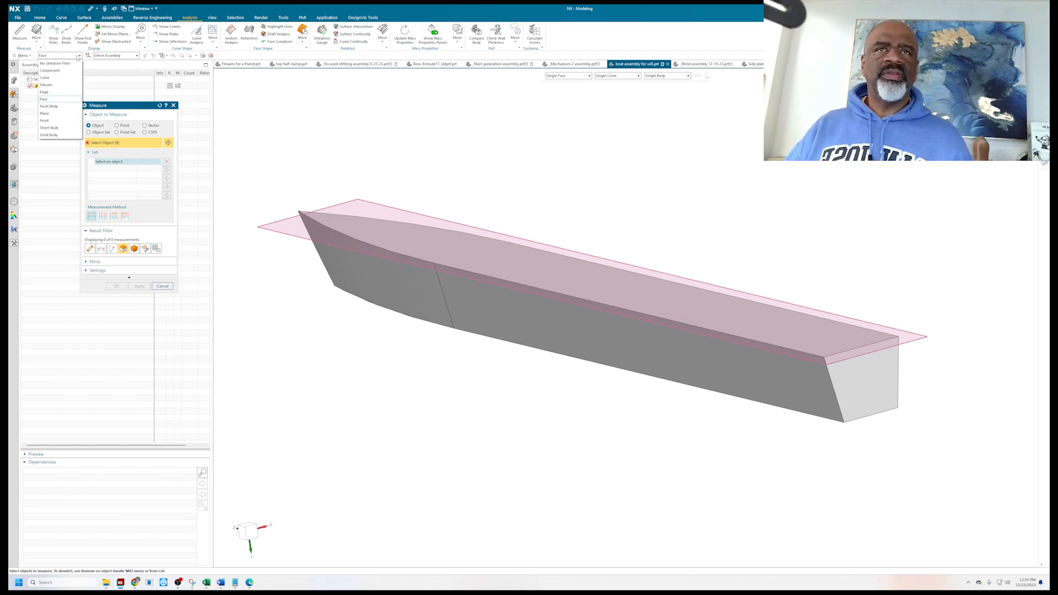
{"action": "left_click", "coordinate": [49, 135]}
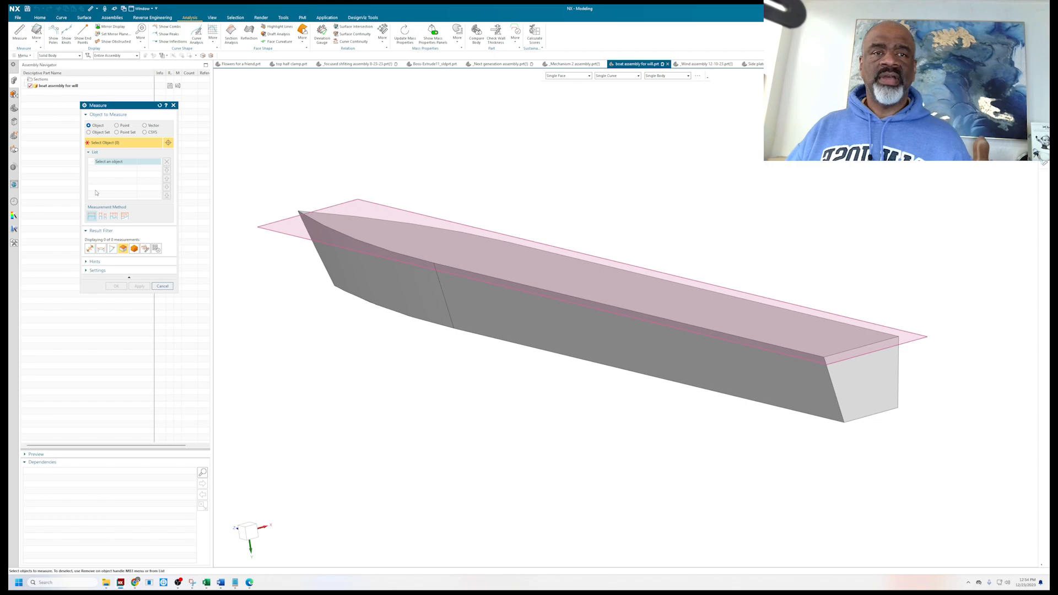
{"action": "left_click", "coordinate": [535, 293]}
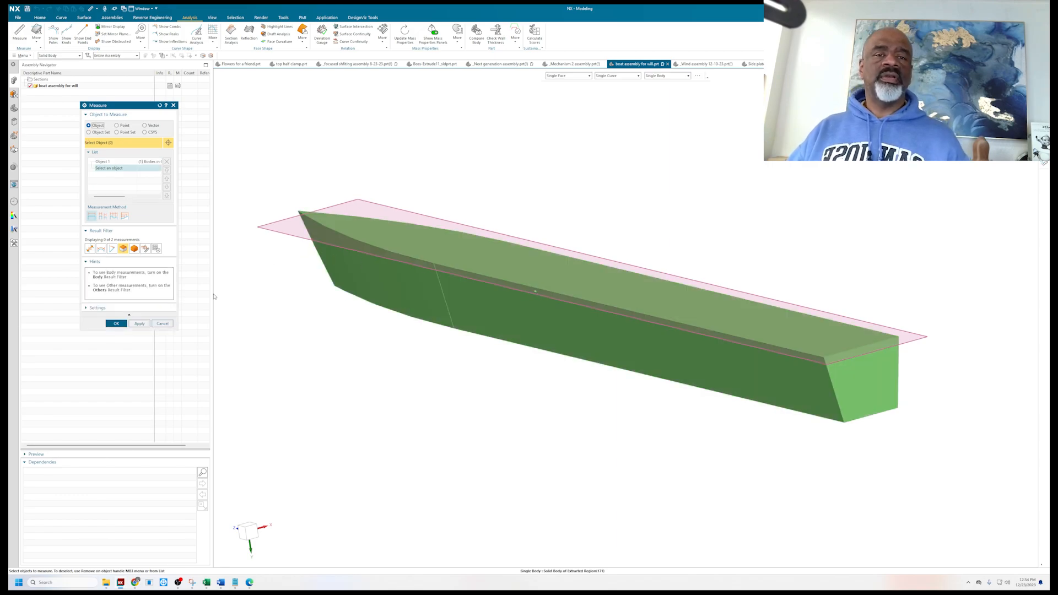
{"action": "left_click", "coordinate": [117, 324]}
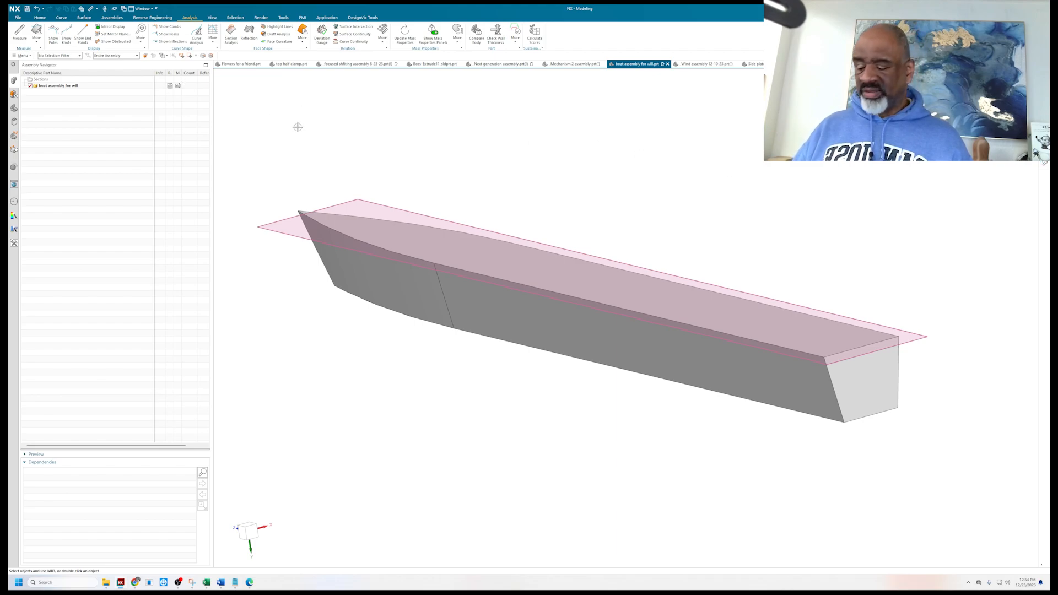
{"action": "key", "text": "ctrl+e"}
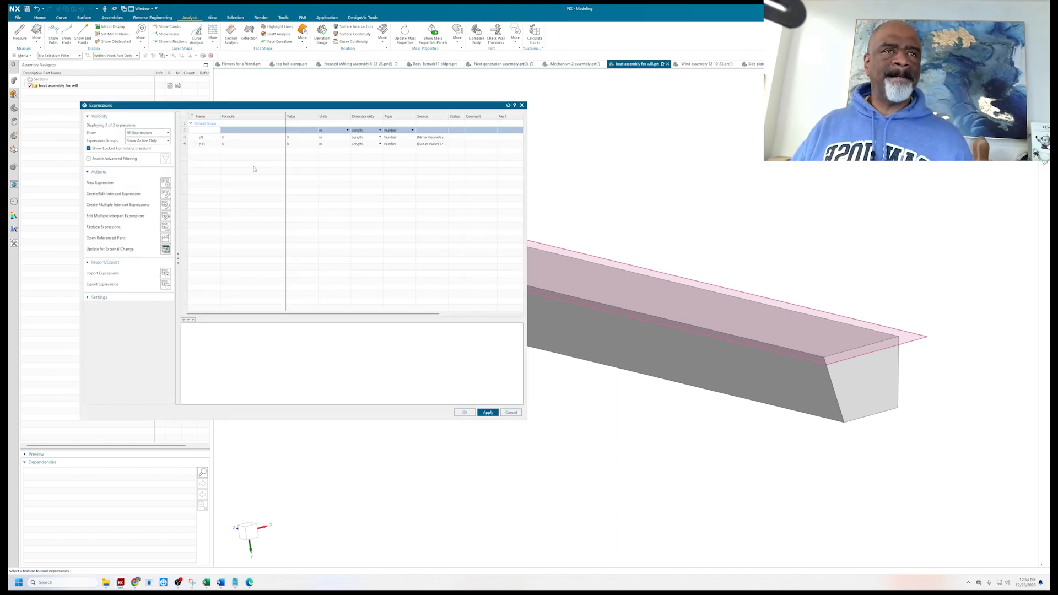
{"action": "left_click", "coordinate": [511, 412]}
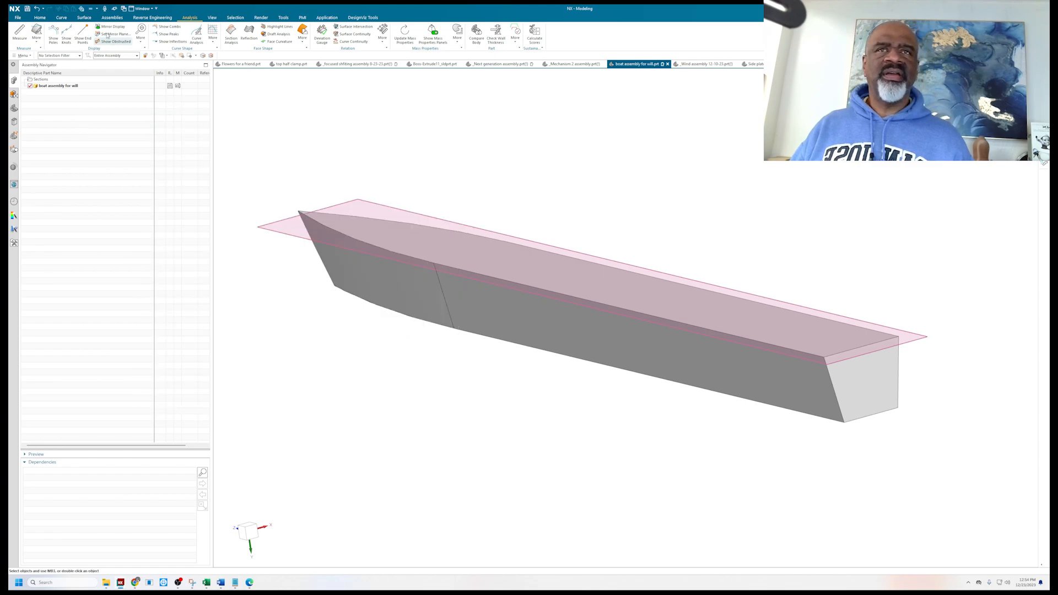
- Measure the cavity solid with body results enabled to read its volume, mass and weight
{"action": "left_click", "coordinate": [19, 32]}
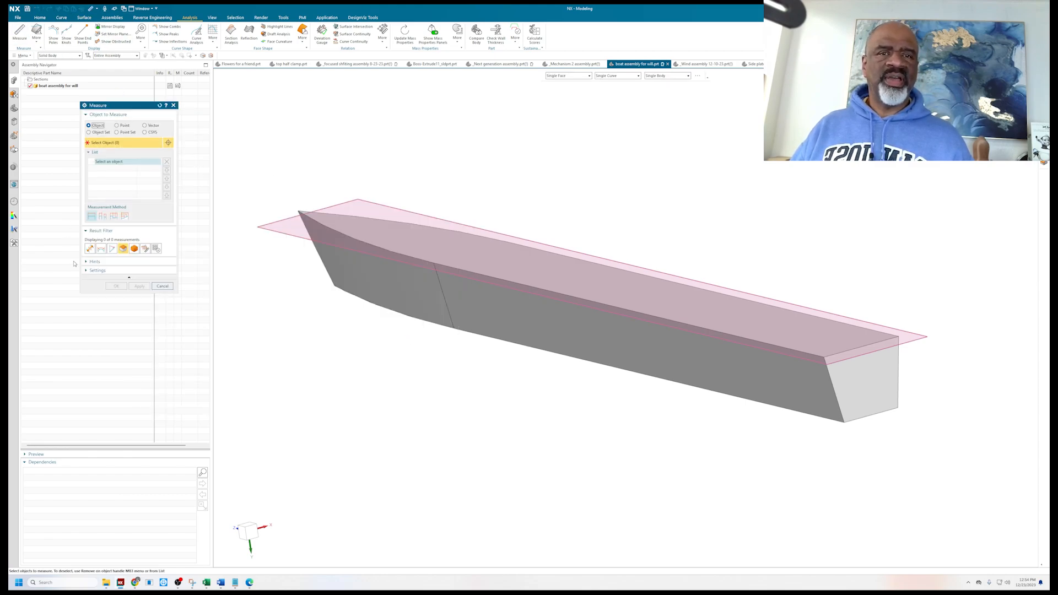
{"action": "left_click", "coordinate": [134, 248]}
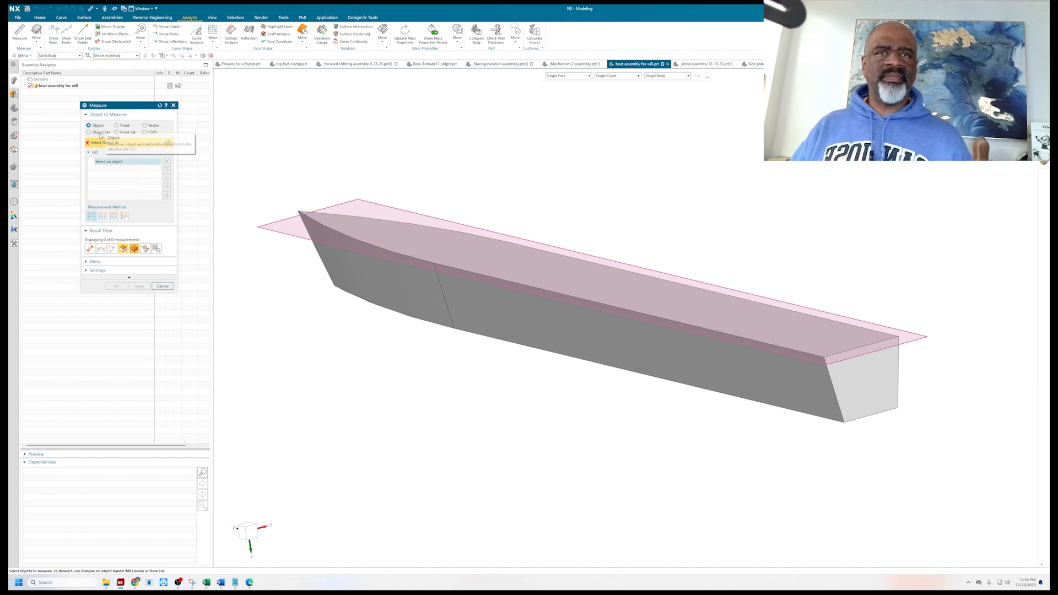
{"action": "left_click", "coordinate": [415, 278]}
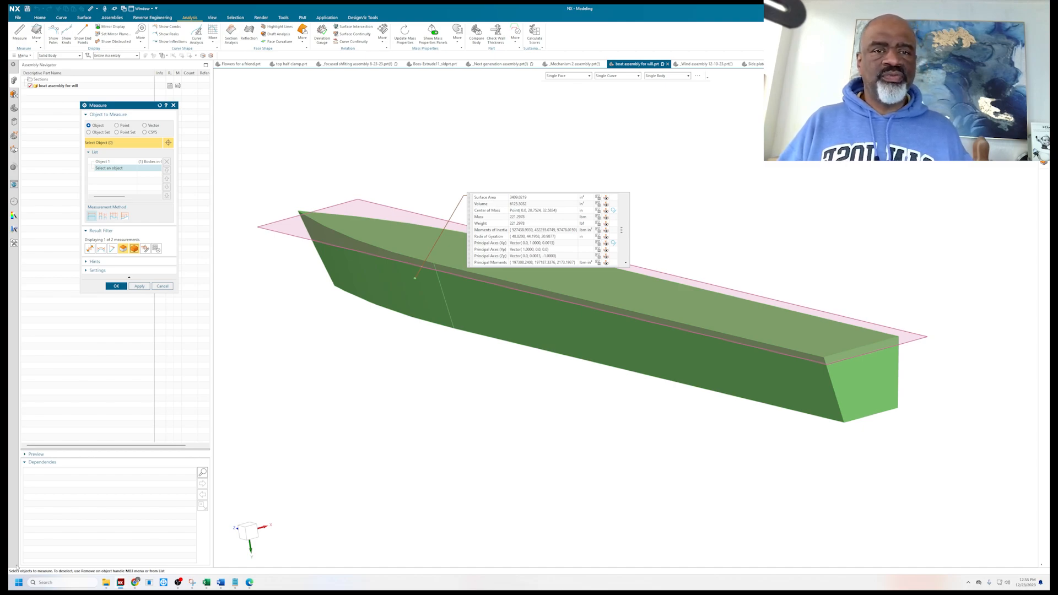
{"action": "left_click", "coordinate": [116, 287]}
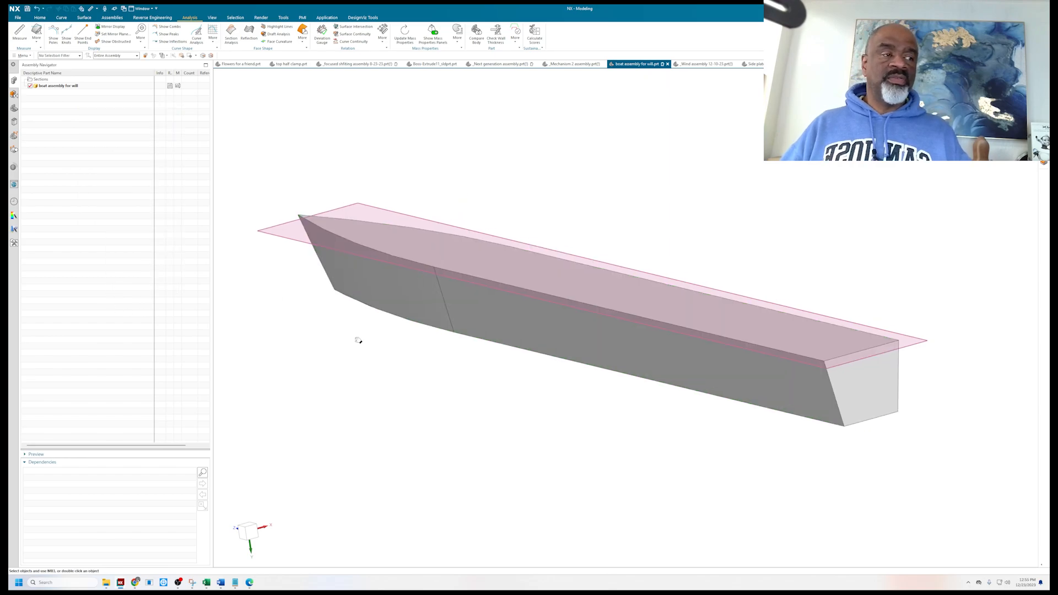
- Show the hidden catamaran components, including both oars, while leaving the large flat water plate hidden
{"action": "middle_click_drag", "start_coordinate": [358, 341], "coordinate": [354, 357], "text": "shift"}
{"action": "key", "text": "ctrl+shift+k"}
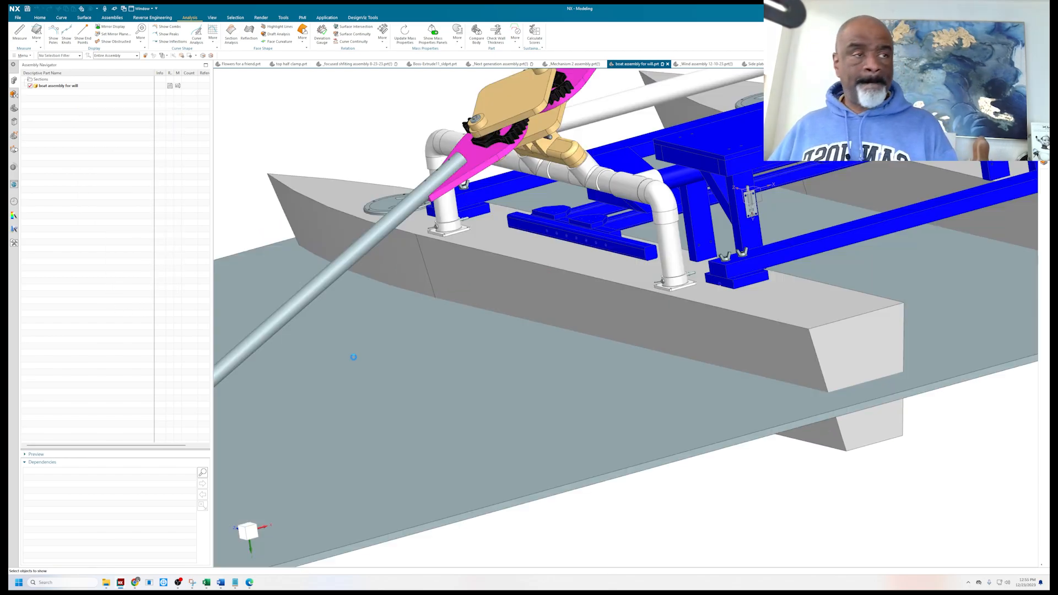
{"action": "scroll", "coordinate": [455, 358], "scroll_direction": "down", "scroll_amount": 7}
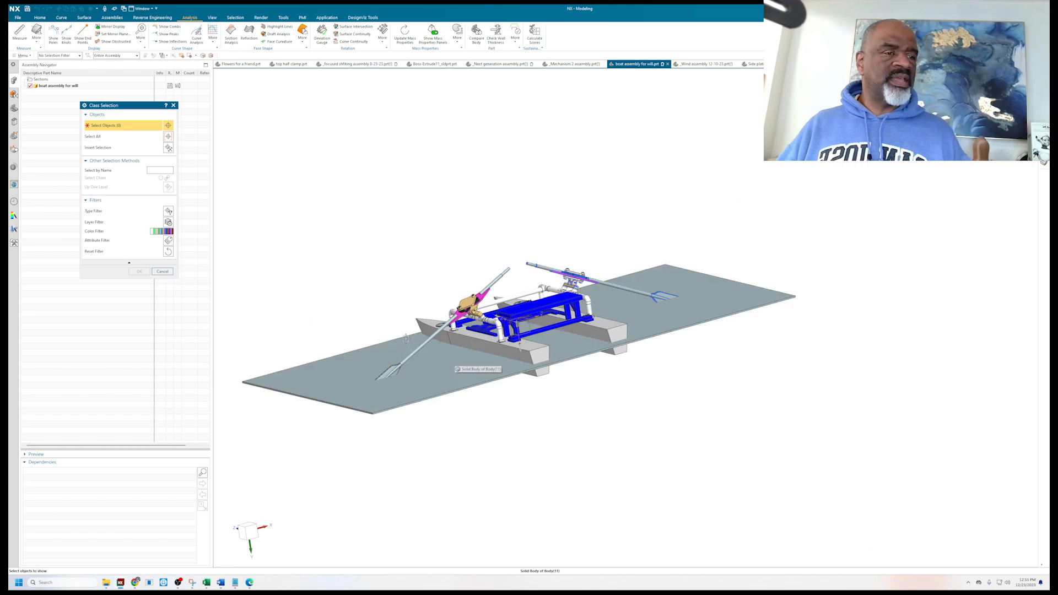
{"action": "left_click_drag", "start_coordinate": [402, 210], "coordinate": [693, 466]}
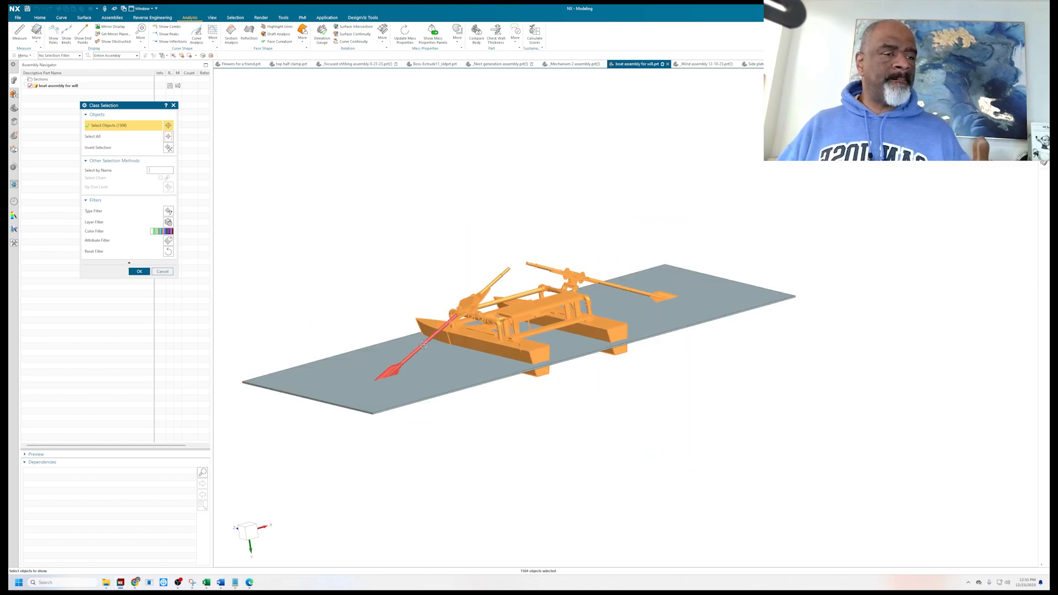
{"action": "left_click", "coordinate": [414, 338]}
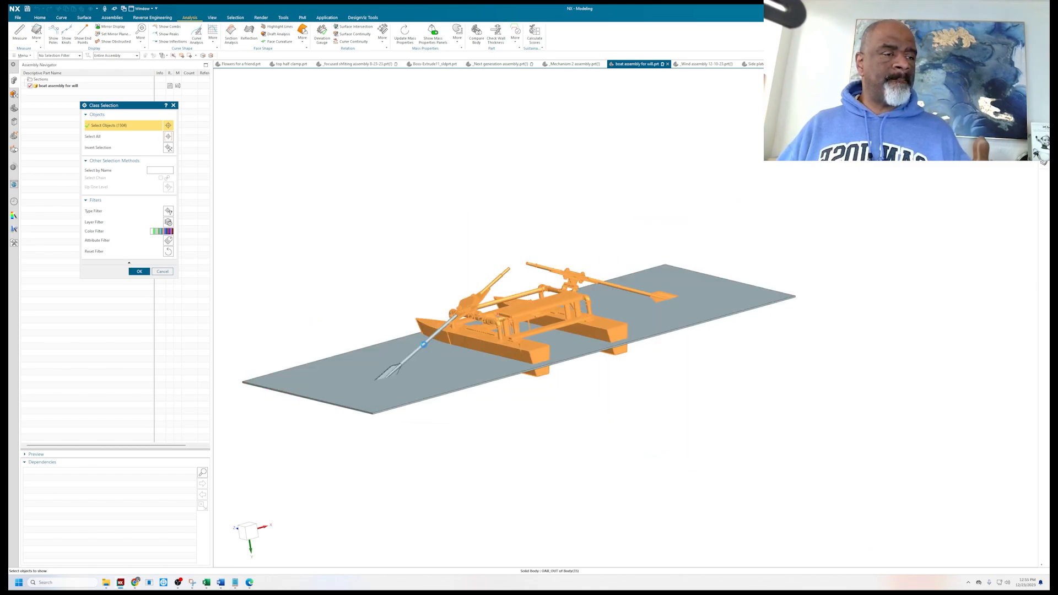
{"action": "left_click", "coordinate": [137, 272]}
{"action": "scroll", "coordinate": [557, 364], "scroll_direction": "down", "scroll_amount": 5}
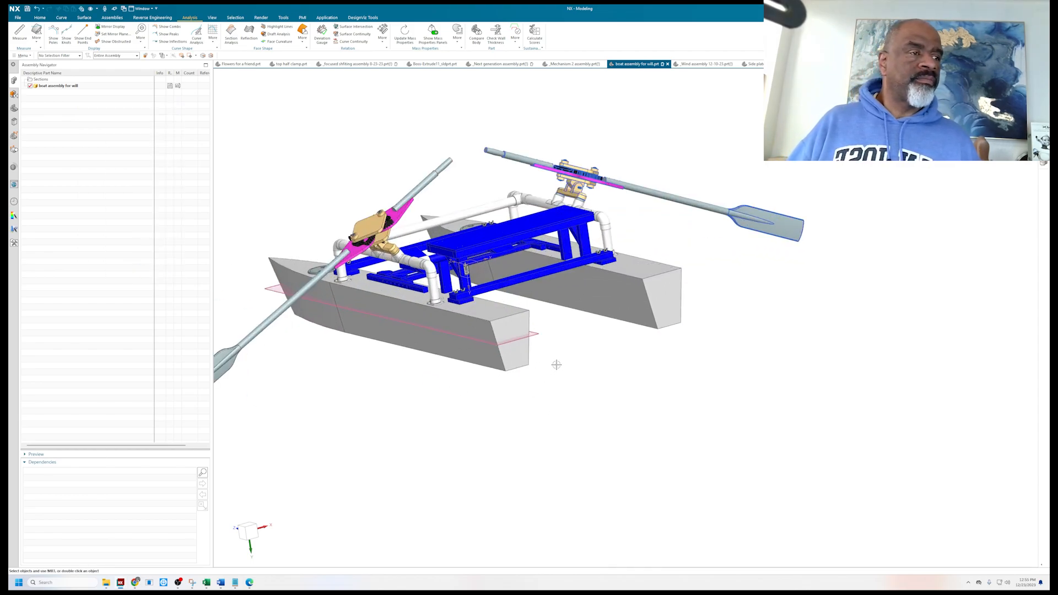
{"action": "middle_click_drag", "start_coordinate": [588, 378], "coordinate": [697, 406]}
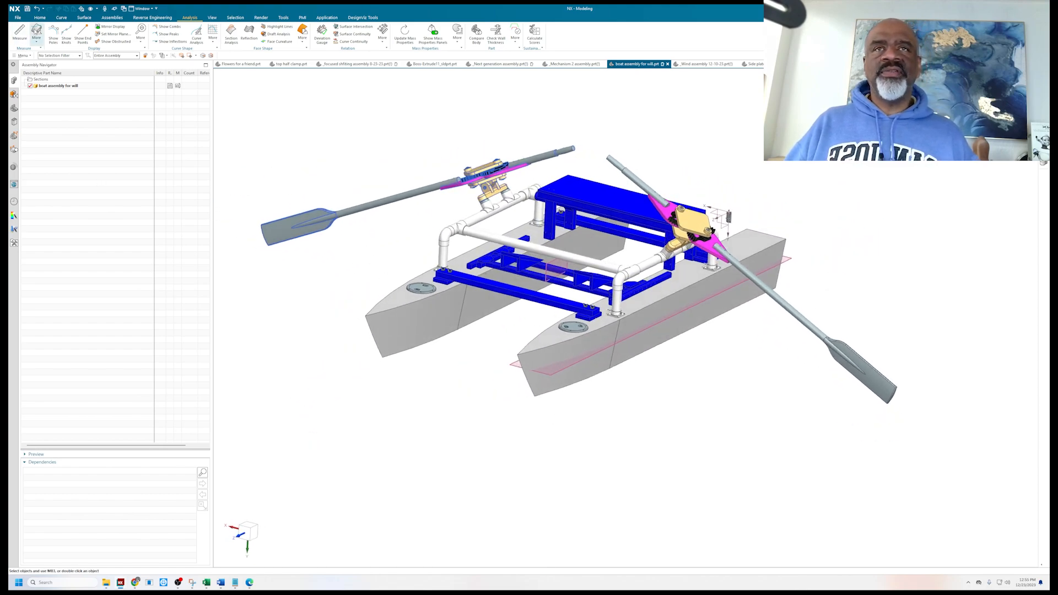
- Save the boat assembly
{"action": "left_click", "coordinate": [18, 17]}
{"action": "mouse_move", "coordinate": [31, 77]}
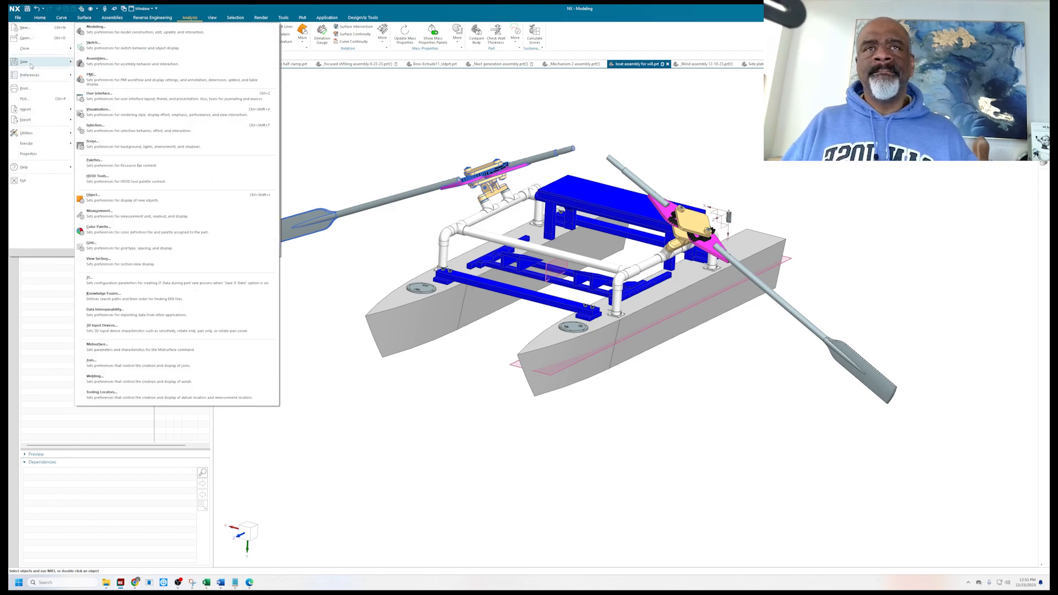
{"action": "left_click", "coordinate": [126, 82]}
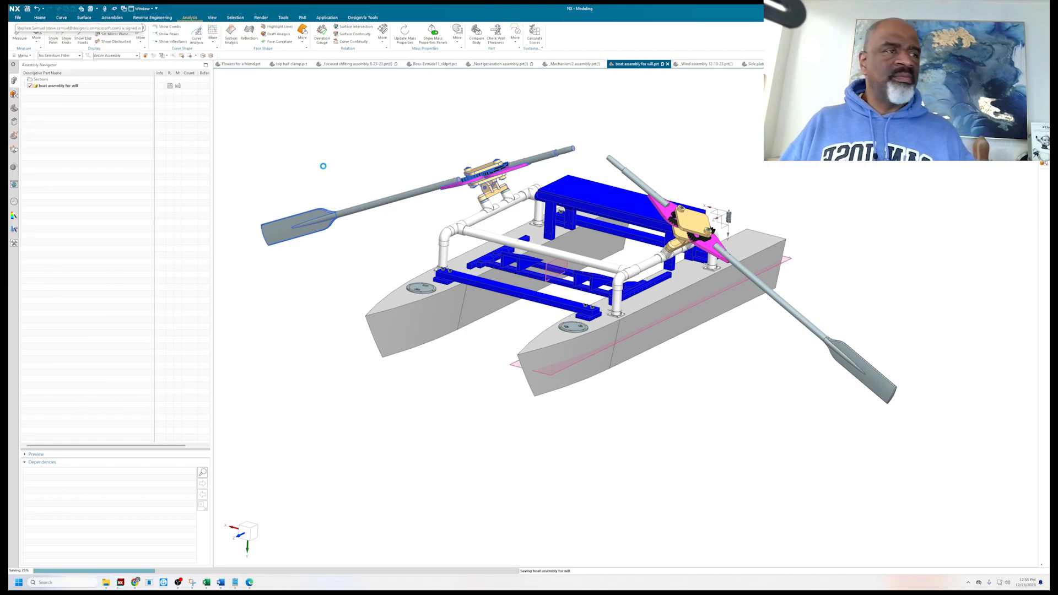